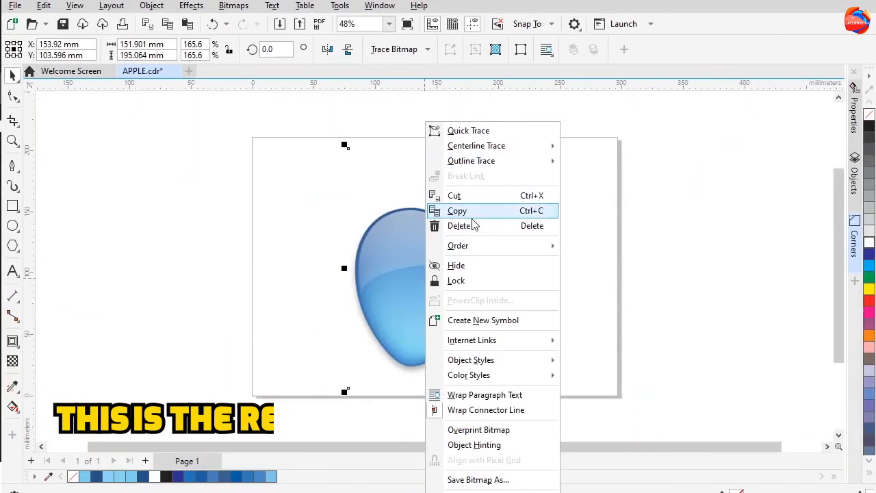
Lock the apple bitmap so it cannot be moved while tracing
click(472, 282)
click(80, 194)
Start a Pen tool path at the bite's upper corner and draw the apple's top edge to its left shoulder
click(12, 166)
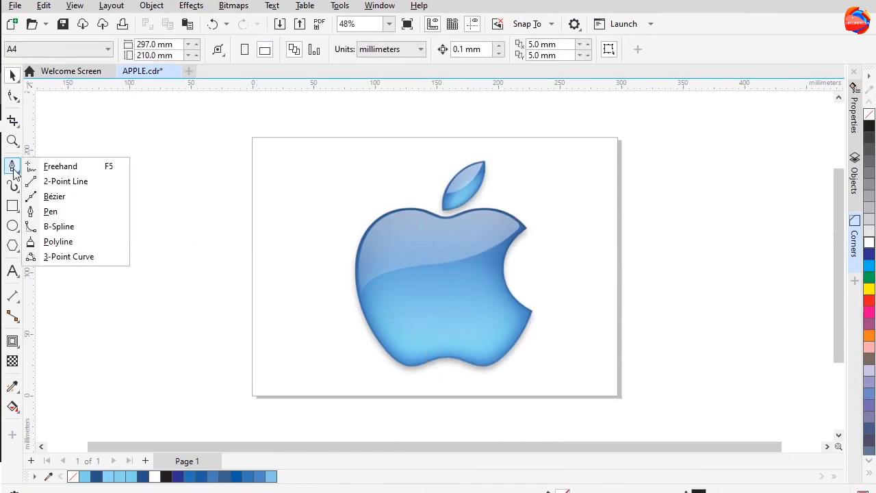
click(43, 209)
scroll(521, 232, up, 2)
scroll(520, 232, up, 1)
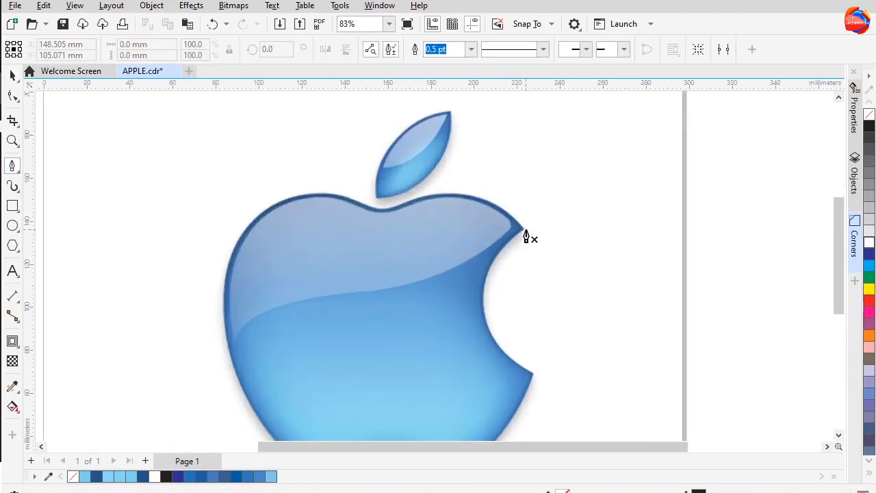
scroll(525, 236, up, 2)
click(524, 236)
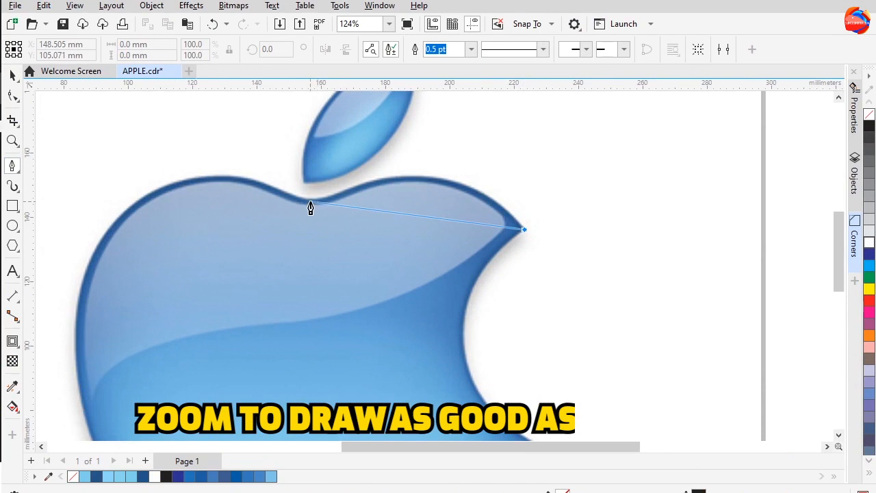
drag(312, 201, 153, 269)
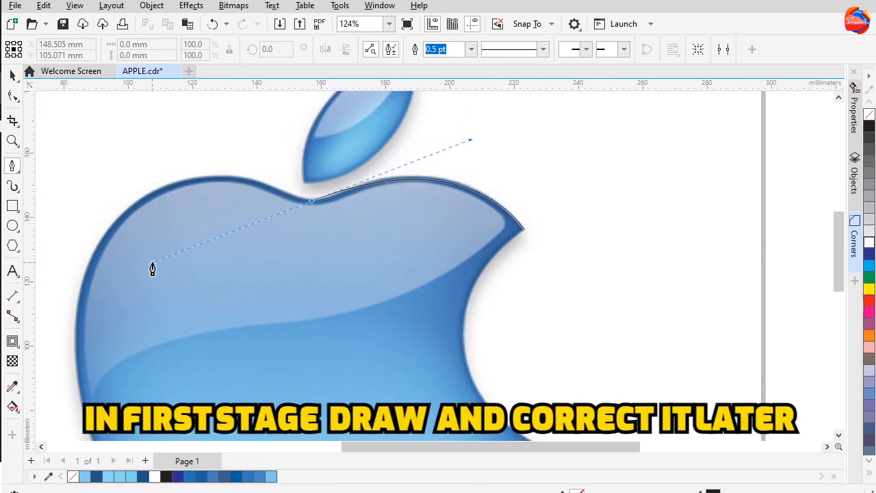
drag(183, 177, 222, 184)
Continue the pen path down the left side, across the bottom and up the bite side, closing it at the start node
scroll(222, 183, down, 1)
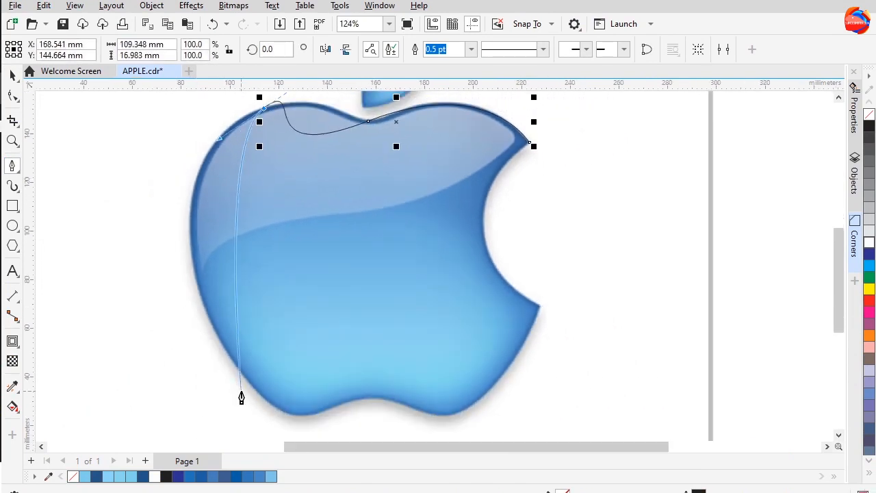
drag(195, 271, 208, 387)
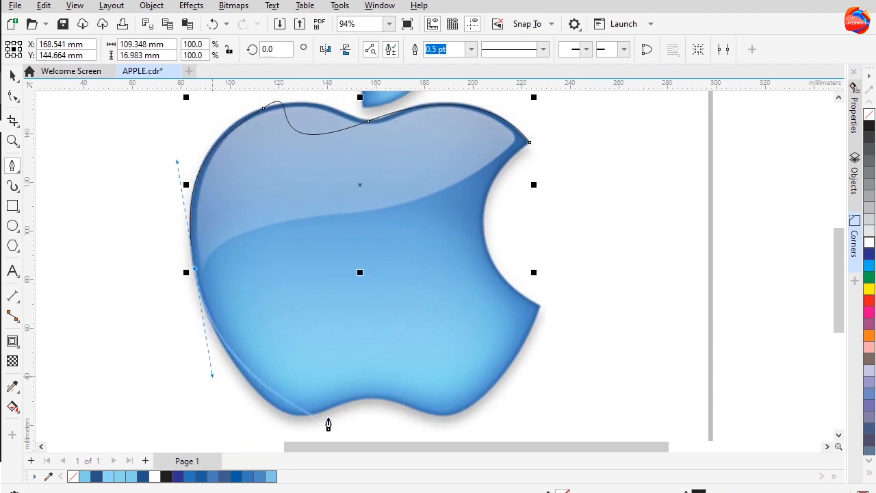
drag(296, 417, 316, 415)
drag(372, 398, 386, 402)
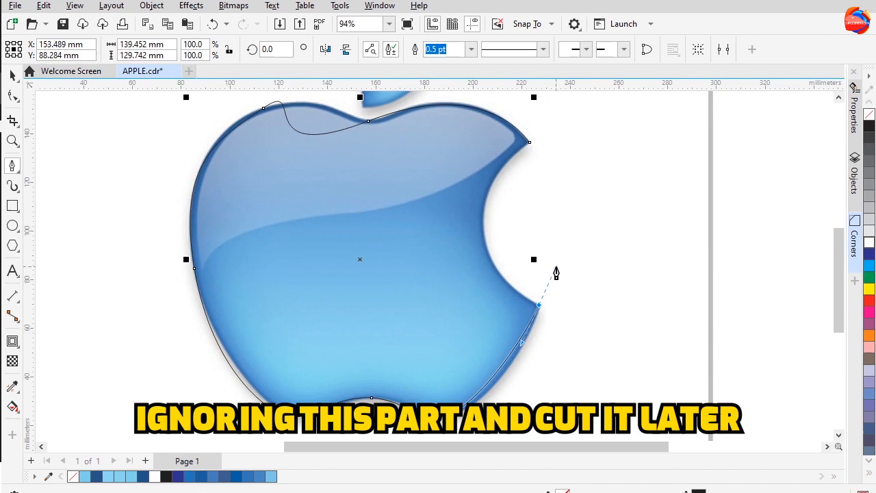
drag(556, 273, 552, 258)
click(530, 148)
drag(509, 168, 552, 264)
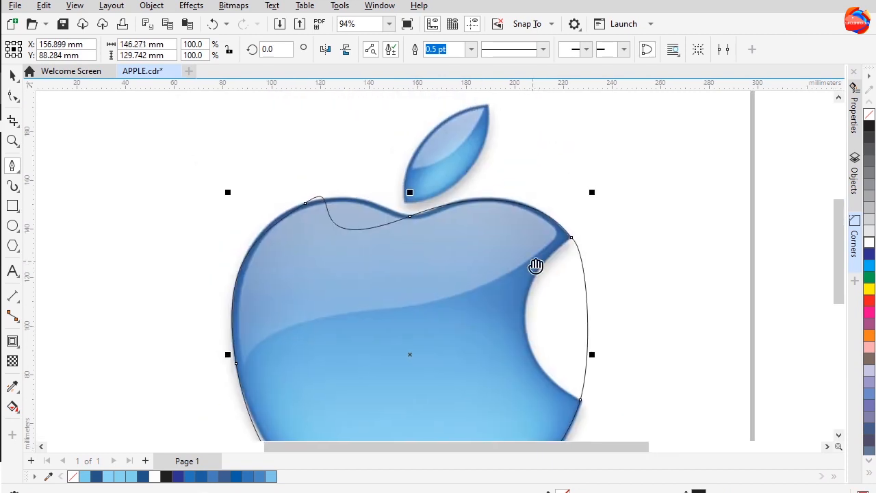
With the Shape tool, adjust the nodes and handles along the top edge to match the apple's contour
click(12, 96)
click(410, 217)
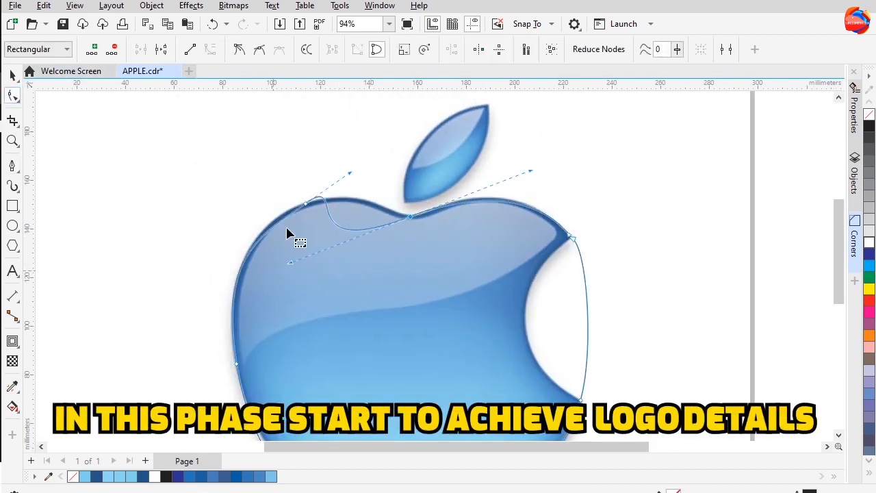
click(411, 217)
drag(290, 262, 364, 215)
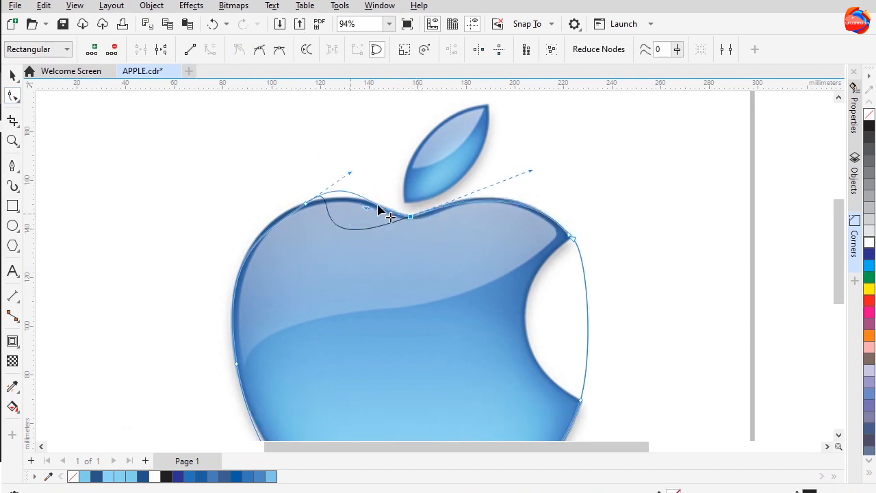
scroll(305, 207, up, 1)
drag(305, 203, 290, 207)
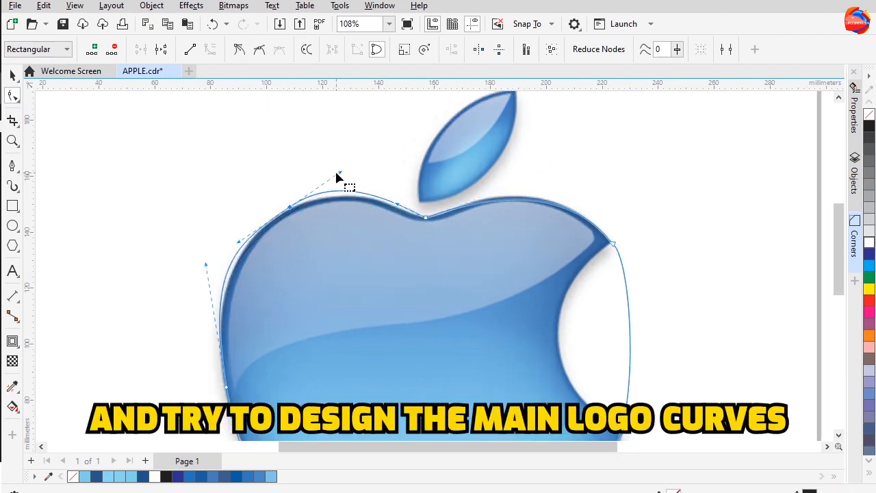
drag(326, 182, 335, 183)
click(290, 207)
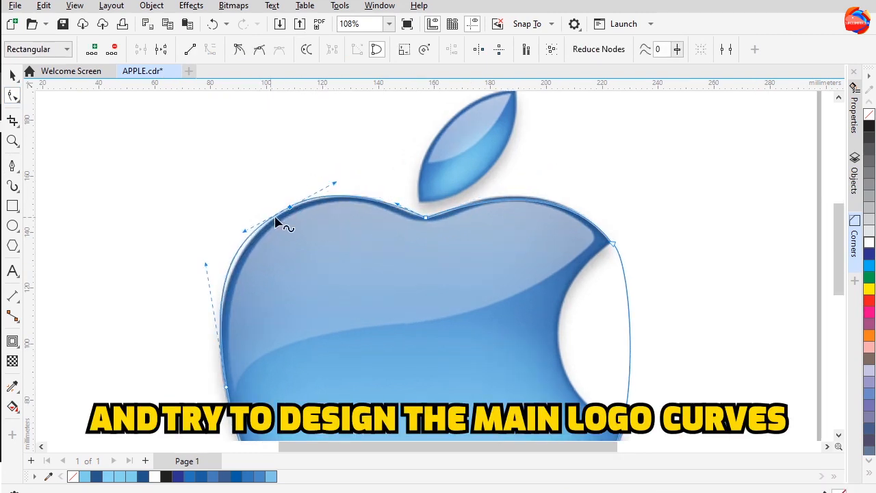
Reshape the left side and bottom curves of the outline by moving nodes and their handles
drag(262, 260, 308, 200)
drag(176, 263, 371, 374)
drag(253, 200, 258, 215)
drag(429, 346, 412, 212)
click(370, 362)
drag(371, 359, 376, 357)
click(459, 339)
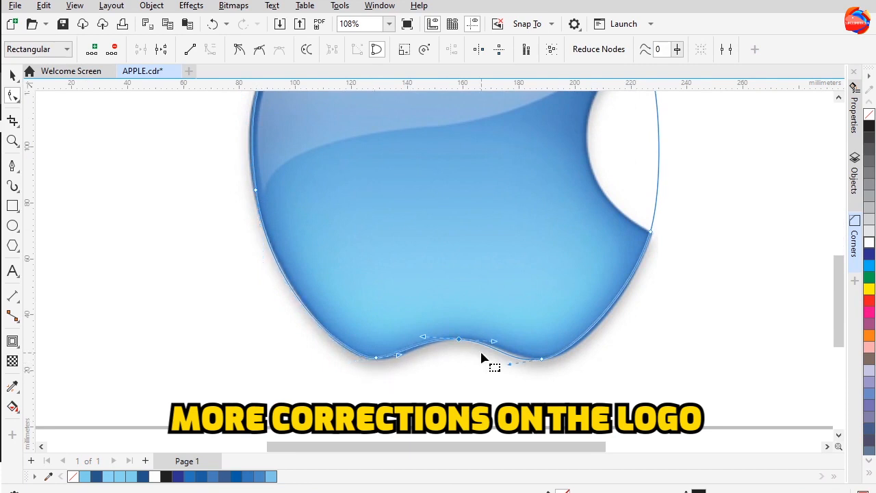
drag(523, 352, 548, 361)
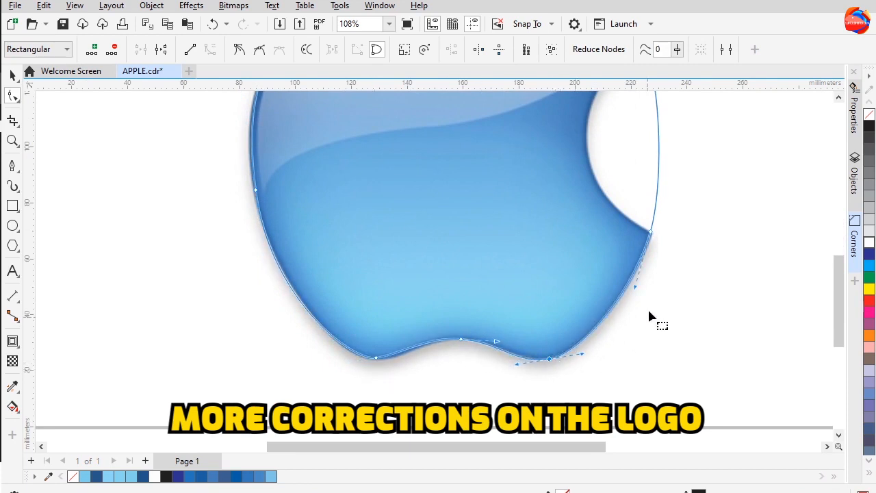
drag(649, 287, 651, 352)
scroll(651, 351, down, 1)
drag(594, 187, 591, 233)
scroll(475, 170, up, 1)
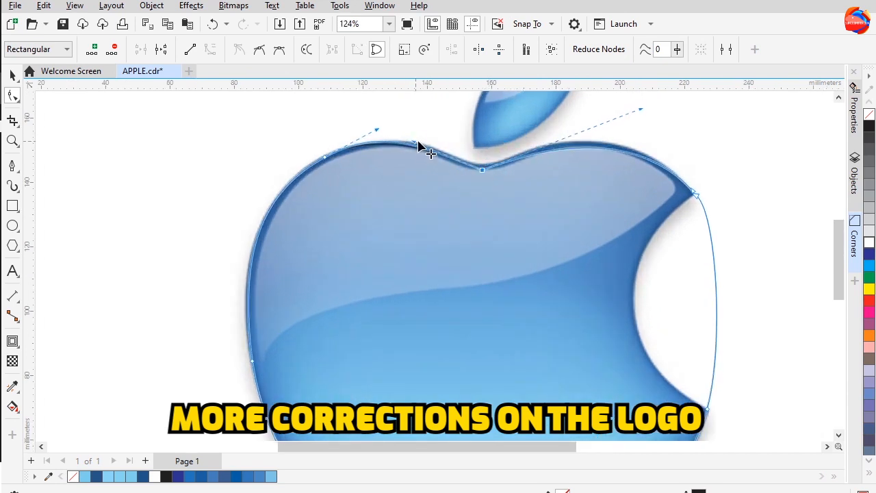
scroll(201, 213, down, 3)
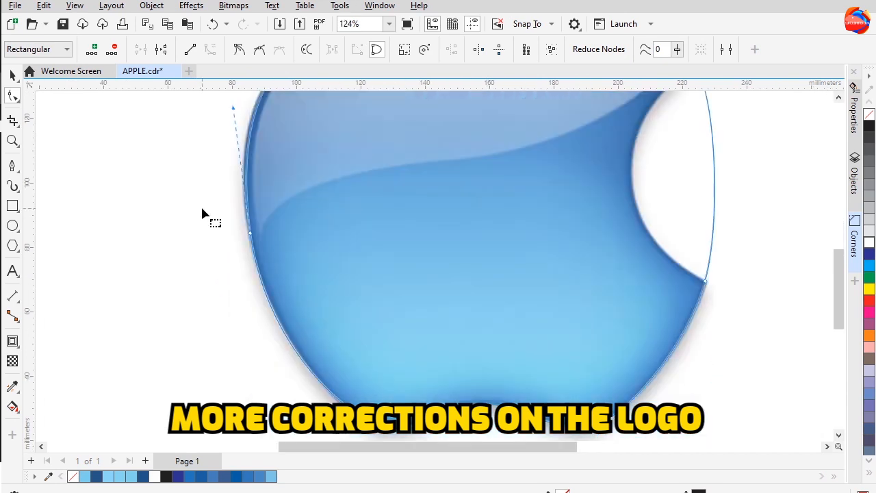
key(ctrl+z)
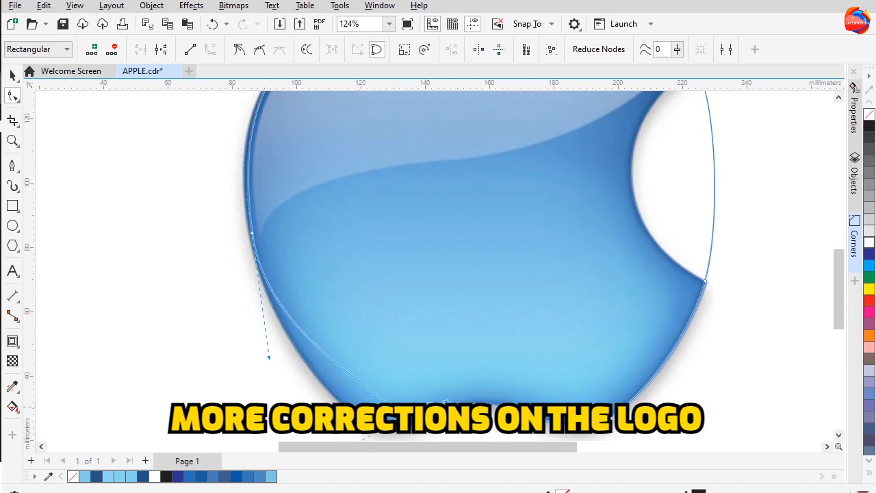
Fine-tune the bottom and lower-right nodes of the outline, nudging a bottom node upward
drag(369, 381, 348, 362)
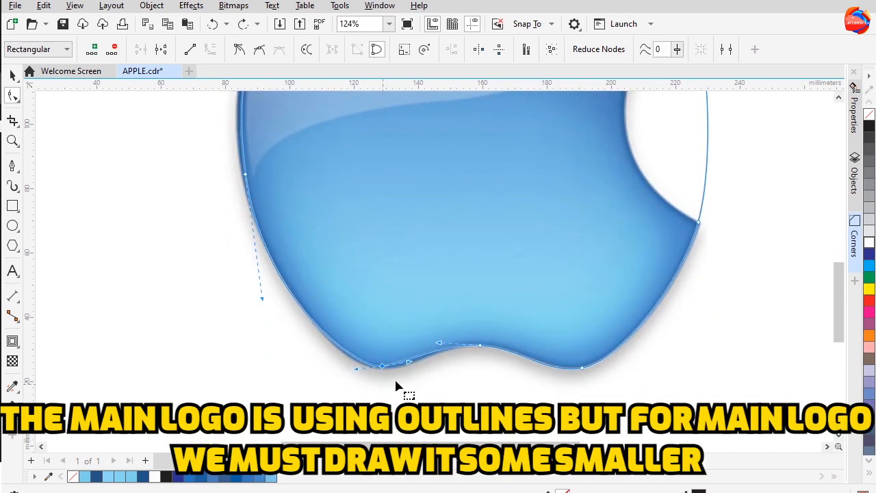
key(Up)
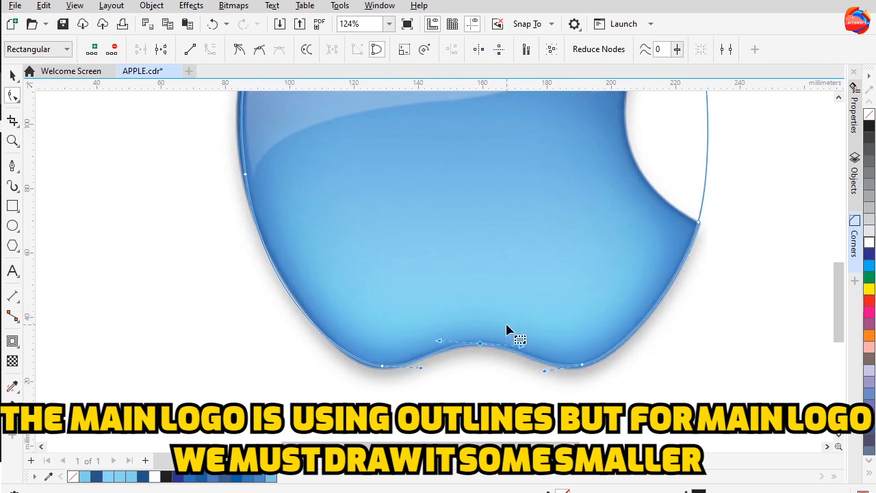
drag(724, 230, 696, 296)
click(671, 289)
click(668, 321)
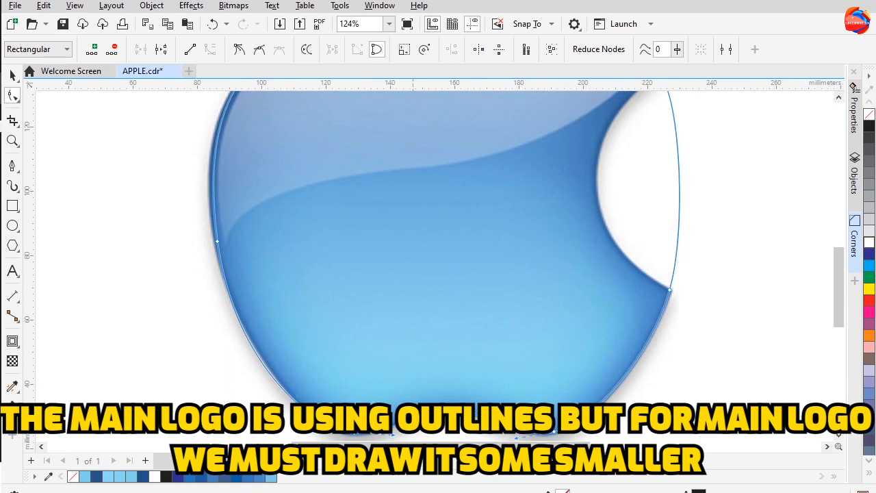
Reshape the apple path's left-side curve by adjusting its node and handles
scroll(527, 411, down, 2)
scroll(547, 370, down, 1)
drag(294, 234, 297, 237)
drag(272, 301, 424, 396)
drag(305, 328, 313, 324)
scroll(309, 336, up, 3)
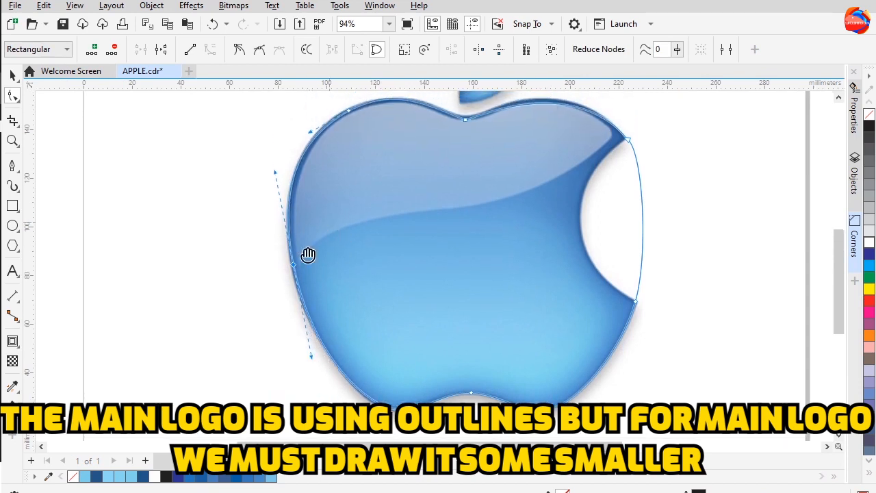
Adjust the top dip node and the bite's upper corner node, nudging the corner left and reshaping its handles
scroll(530, 237, right, 2)
click(392, 208)
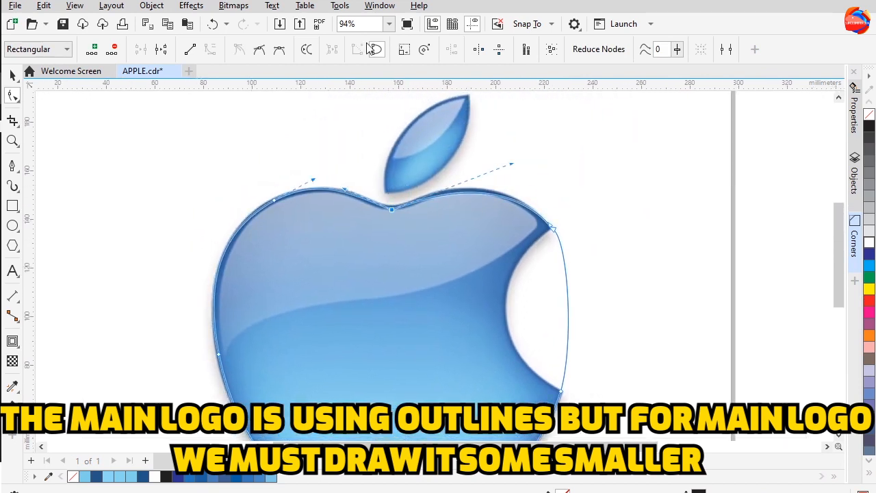
click(853, 238)
click(808, 234)
click(448, 226)
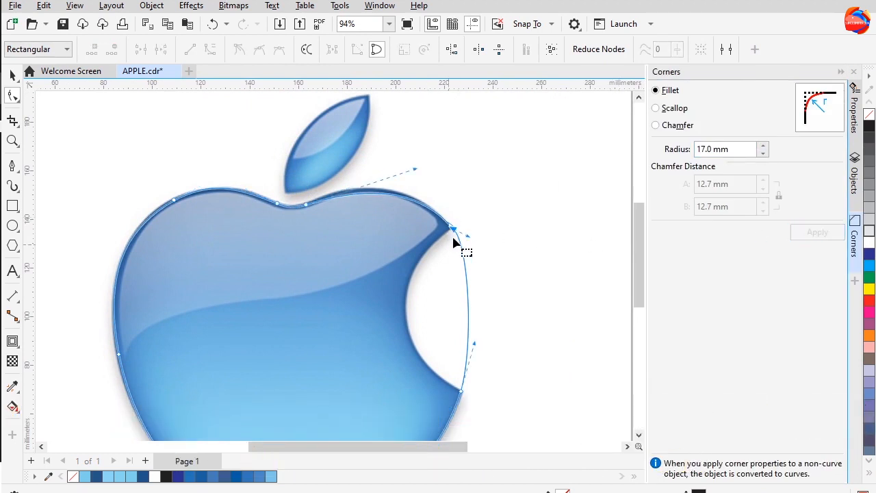
key(Left)
key(Left)
drag(415, 167, 415, 163)
drag(466, 226, 458, 180)
scroll(458, 181, down, 1)
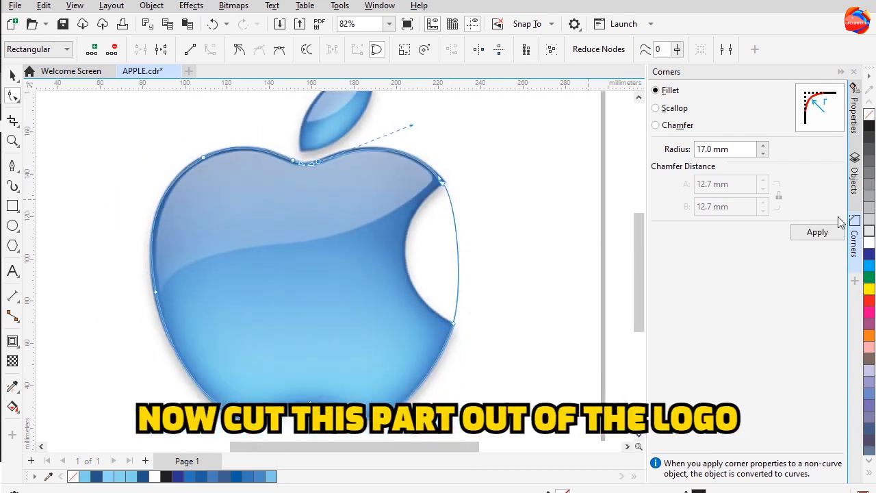
click(854, 236)
click(543, 147)
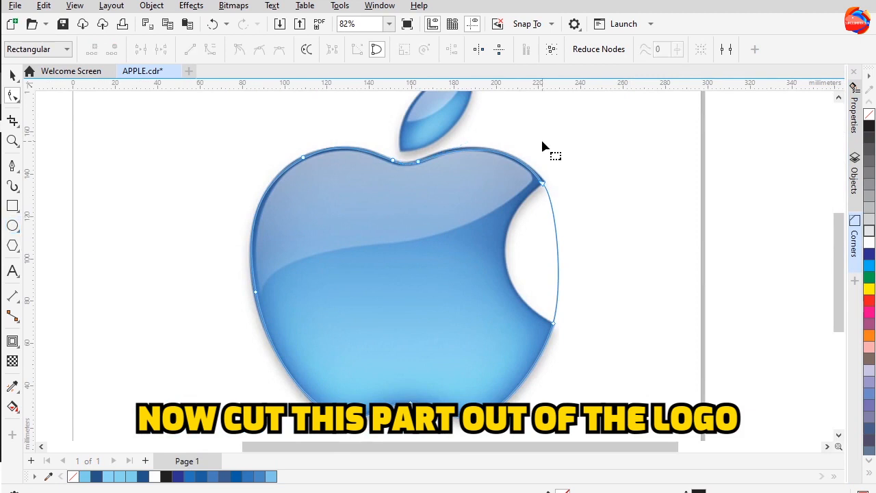
Draw an ellipse about 87 × 78 mm and position it over the apple's bite
click(13, 227)
drag(583, 168, 771, 334)
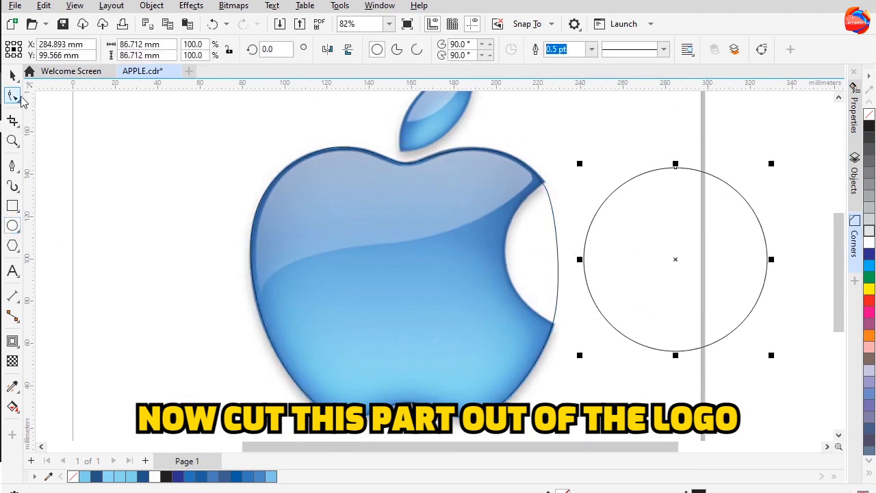
drag(674, 251, 593, 254)
drag(596, 347, 595, 337)
drag(595, 152, 594, 164)
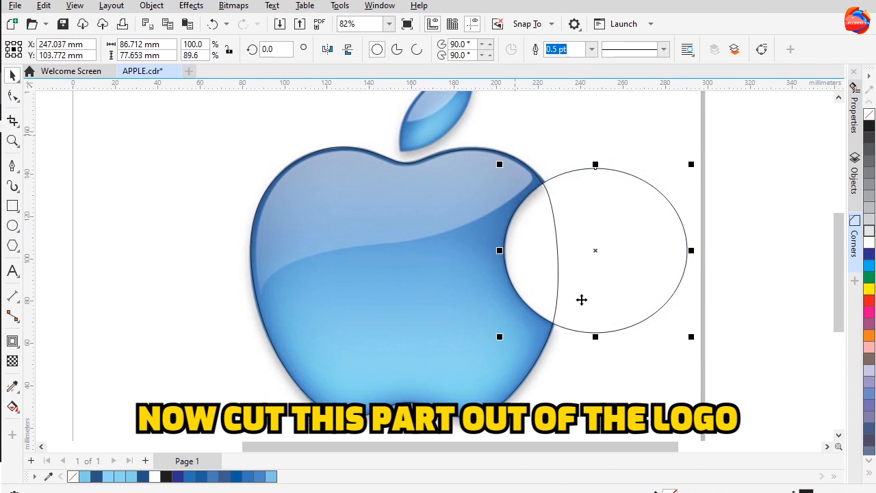
Edit the apple path's nodes at the bite's upper corner to meet the ellipse
shift+click(495, 357)
click(421, 50)
click(590, 190)
click(573, 137)
double_click(540, 183)
drag(556, 161, 532, 193)
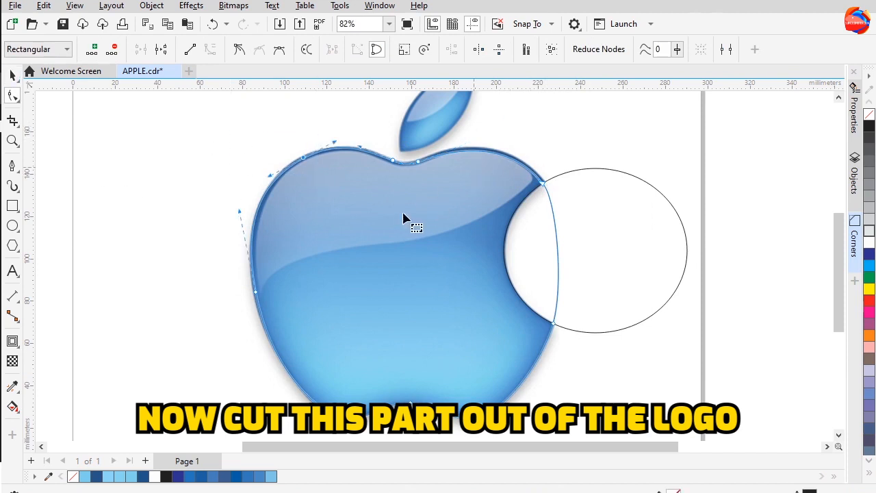
Smooth the apple's lower-left curve by adjusting its node and handle
click(267, 320)
drag(267, 379, 272, 370)
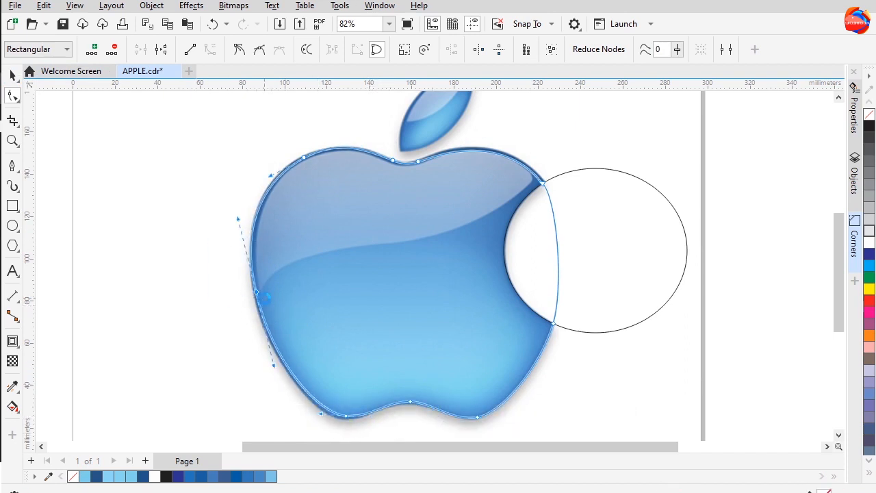
scroll(445, 375, down, 1)
drag(460, 274, 460, 268)
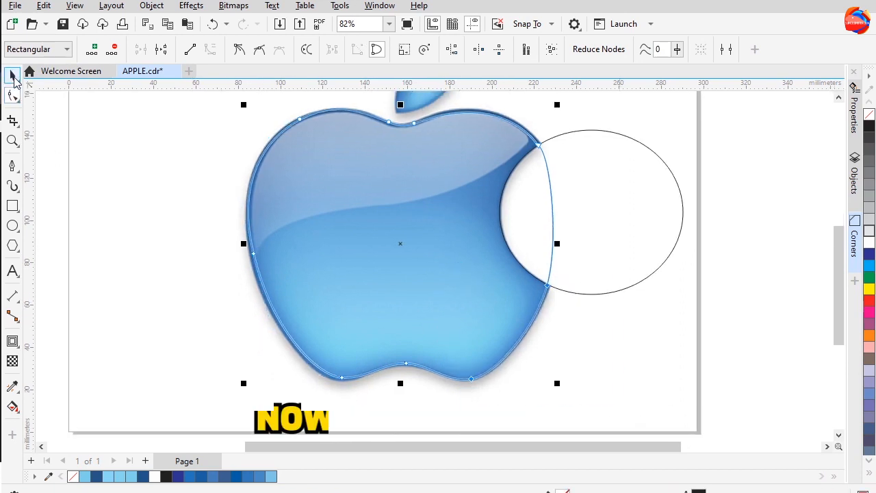
Trim the apple outline with the ellipse to cut out the bite, and delete the ellipse
click(14, 76)
click(588, 236)
shift+click(456, 268)
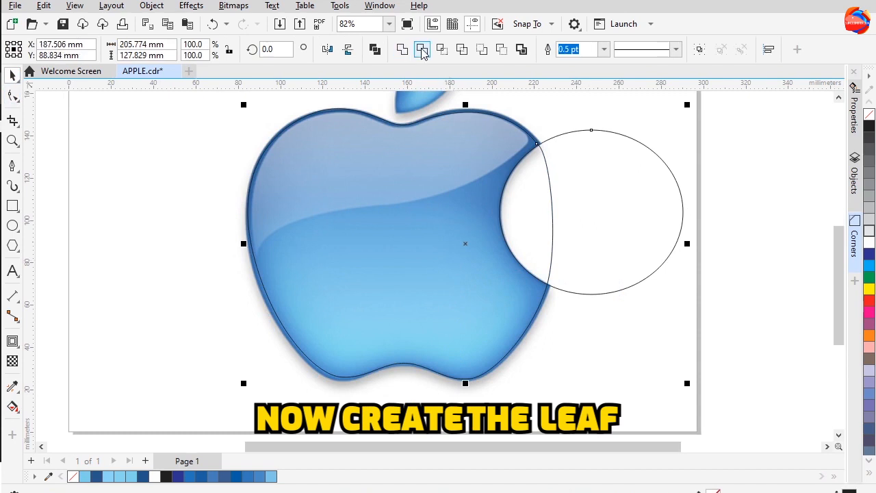
click(422, 55)
click(636, 175)
key(Delete)
Draw a circle about 82 mm across beside the apple's leaf
scroll(600, 274, up, 3)
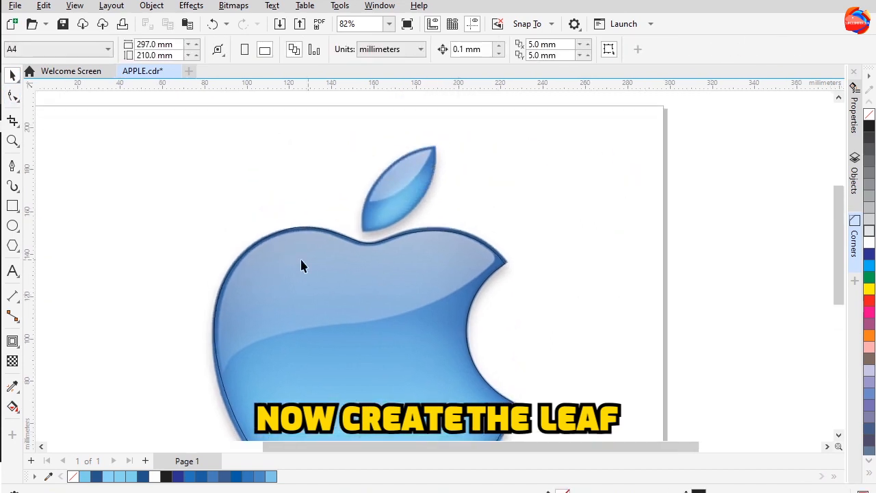
click(13, 226)
drag(336, 124, 514, 301)
click(14, 76)
drag(479, 168, 501, 187)
Duplicate the circle and position and resize both circles so their overlap matches the leaf shape
key(ctrl+d)
mouse_move(423, 130)
mouse_down()
mouse_move(441, 104)
mouse_move(431, 134)
mouse_up()
drag(319, 193, 344, 164)
scroll(392, 177, up, 2)
drag(437, 246, 434, 241)
scroll(434, 241, up, 3)
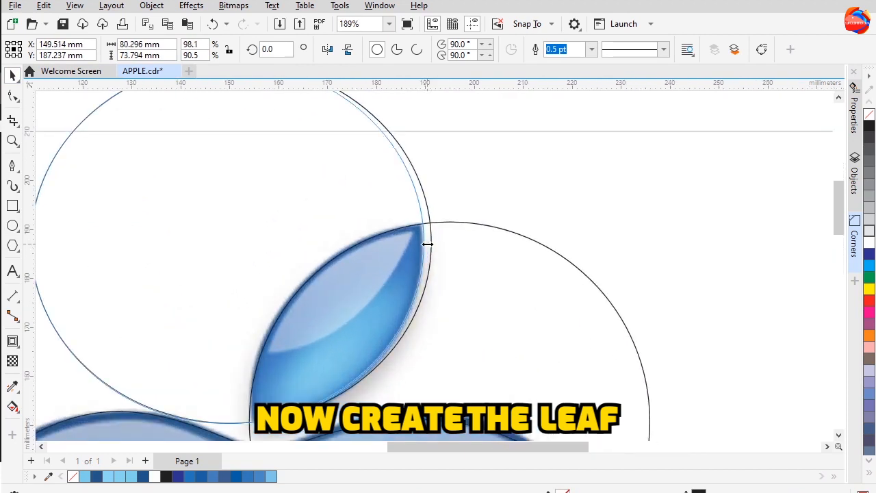
scroll(412, 275, down, 1)
click(507, 284)
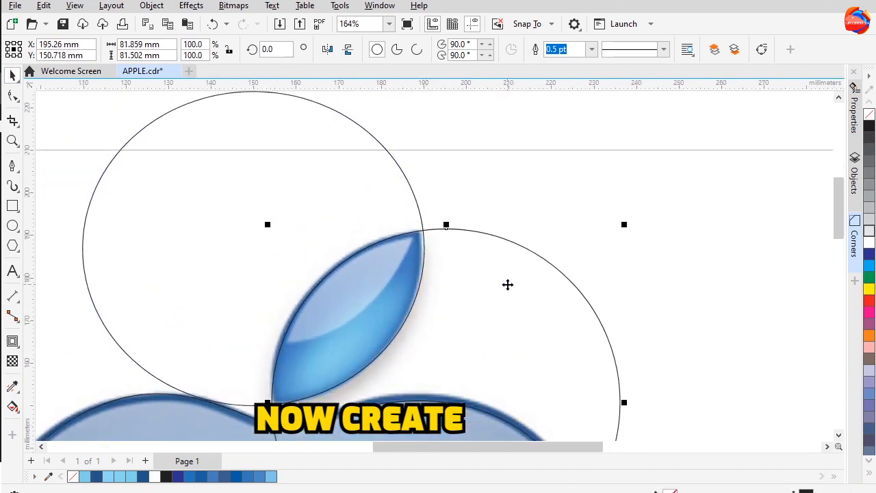
Intersect the two circles to create the leaf shape, then delete both circles
click(499, 221)
click(487, 260)
shift+click(343, 173)
click(443, 52)
click(501, 288)
key(Delete)
click(356, 189)
key(Delete)
scroll(377, 224, down, 3)
scroll(385, 247, down, 5)
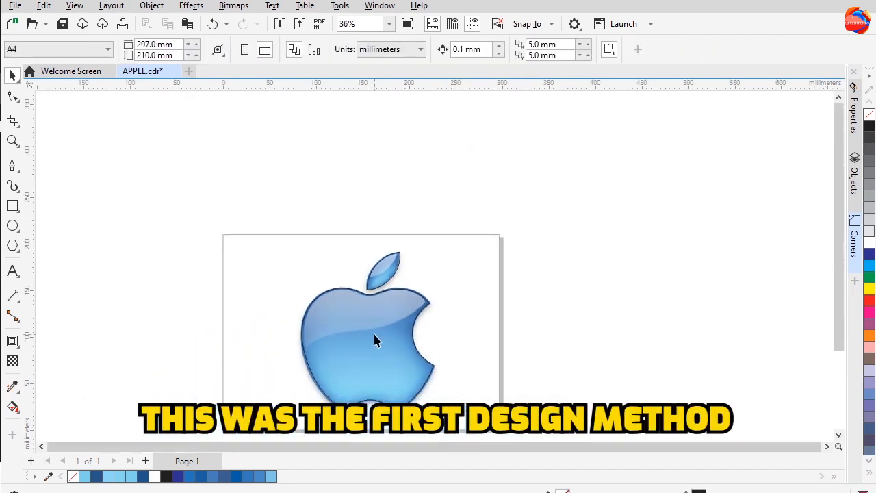
Move the traced apple outline off the bitmap to sit beside it
drag(406, 290, 686, 292)
click(581, 244)
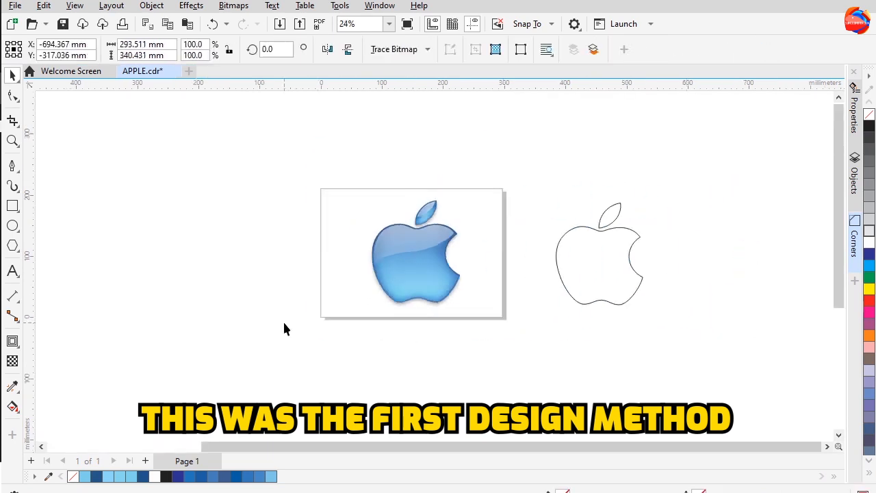
Quick Trace the solid blue apple bitmap into vector shapes
drag(213, 349, 288, 304)
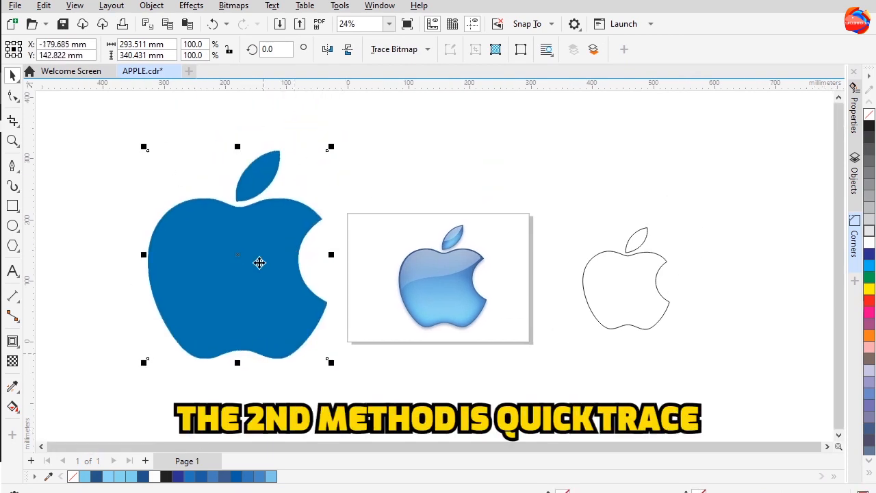
right_click(258, 259)
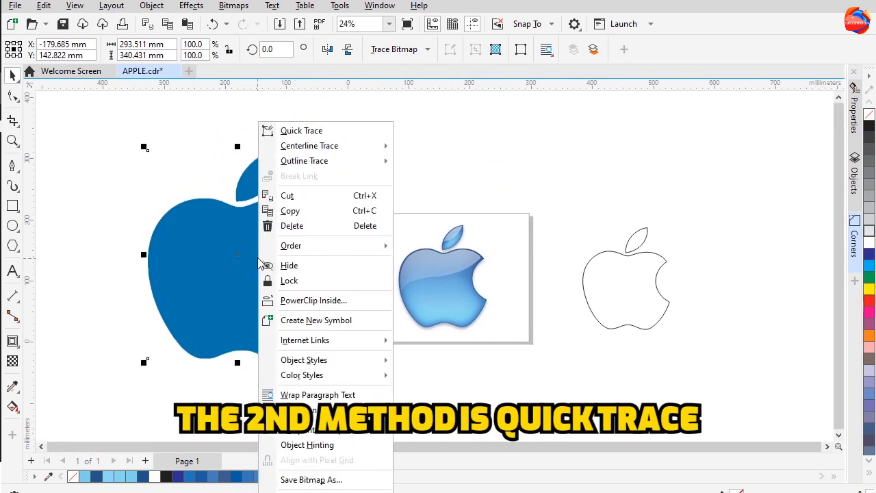
click(298, 130)
click(413, 216)
Separate the quick-traced apple shapes from the source bitmap and delete the bitmap
drag(253, 231, 559, 375)
drag(494, 403, 205, 264)
right_click(205, 264)
click(156, 170)
click(214, 186)
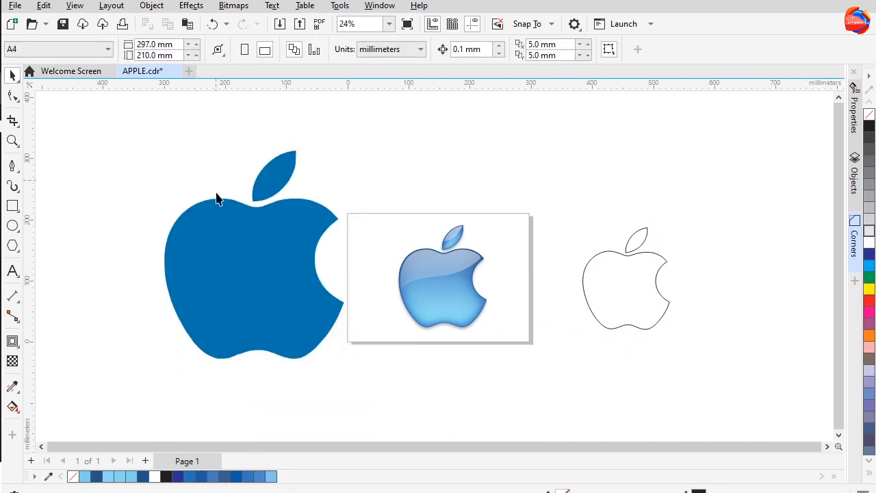
Reduce the extra nodes on the traced apple body with Reduce Nodes at 24, then fill the body black
key(F10)
scroll(265, 170, up, 1)
drag(678, 71, 697, 76)
click(263, 266)
drag(90, 172, 390, 446)
drag(679, 51, 691, 77)
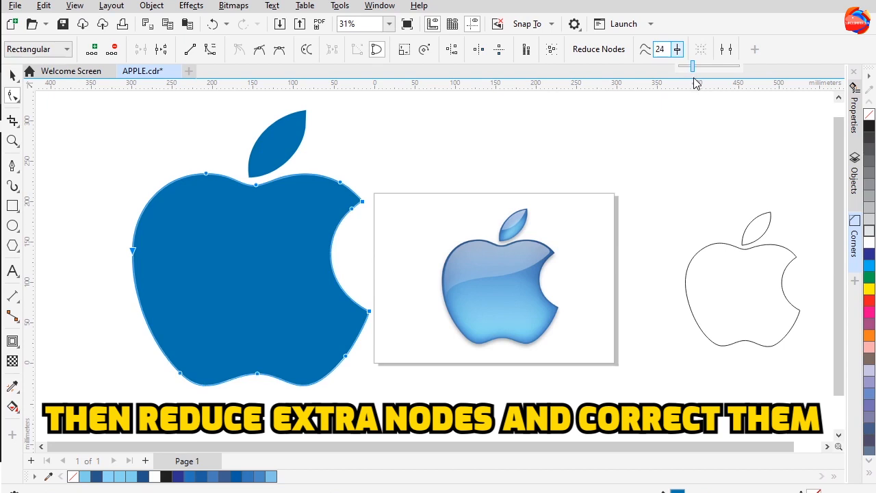
click(13, 74)
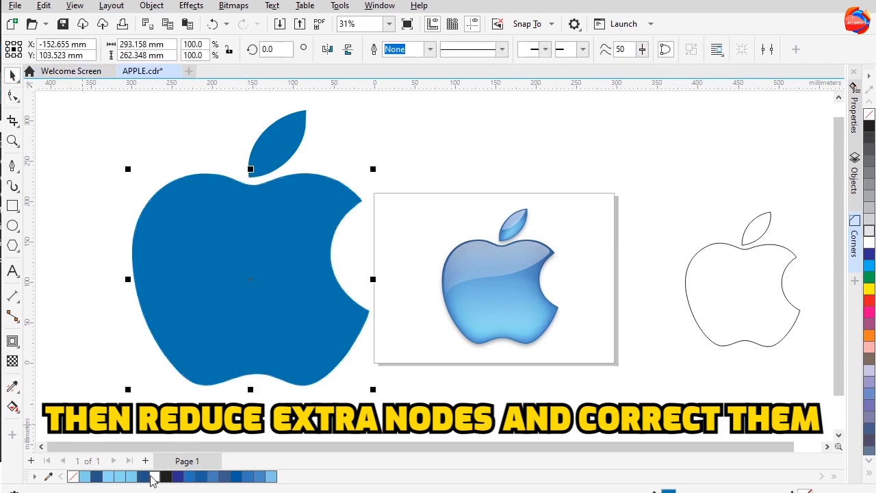
click(166, 477)
Delete extra nodes from the traced leaf with the Shape tool and fill the leaf black
click(272, 155)
key(F10)
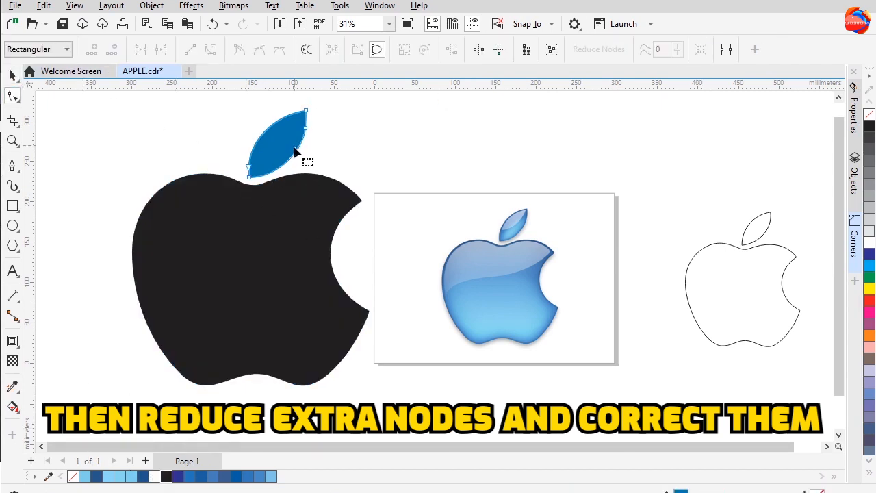
drag(290, 122, 343, 150)
key(Delete)
double_click(260, 136)
drag(207, 149, 258, 171)
key(Delete)
key(space)
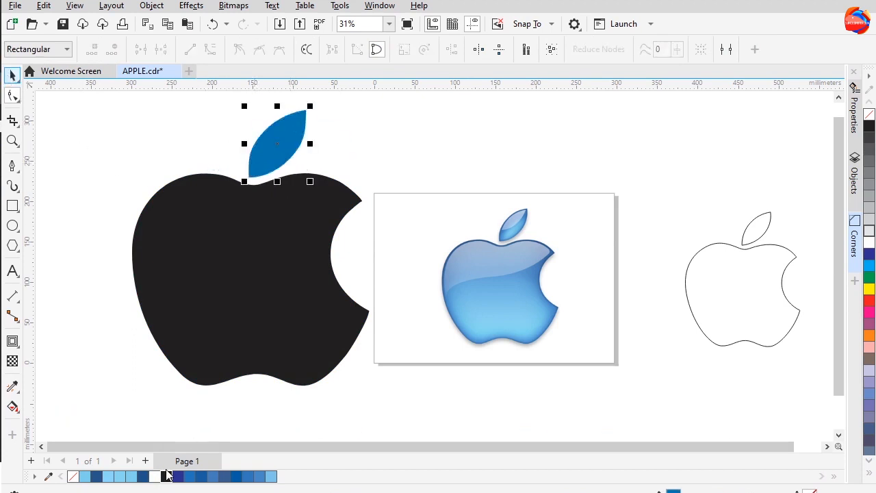
click(166, 477)
Group the traced apple body and leaf and fill the group light blue
scroll(163, 176, down, 1)
drag(93, 102, 375, 391)
right_click(263, 307)
click(281, 180)
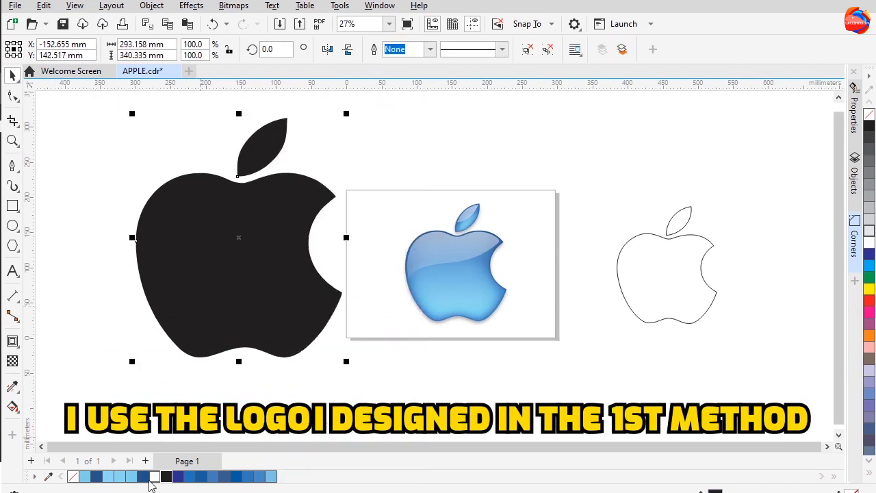
click(132, 478)
Move the light blue traced logo aside and hide it
drag(190, 278, 128, 284)
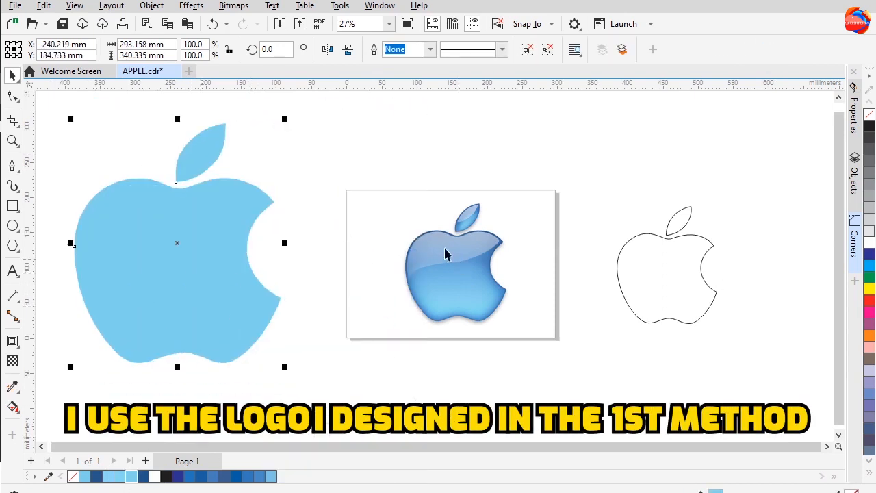
right_click(226, 274)
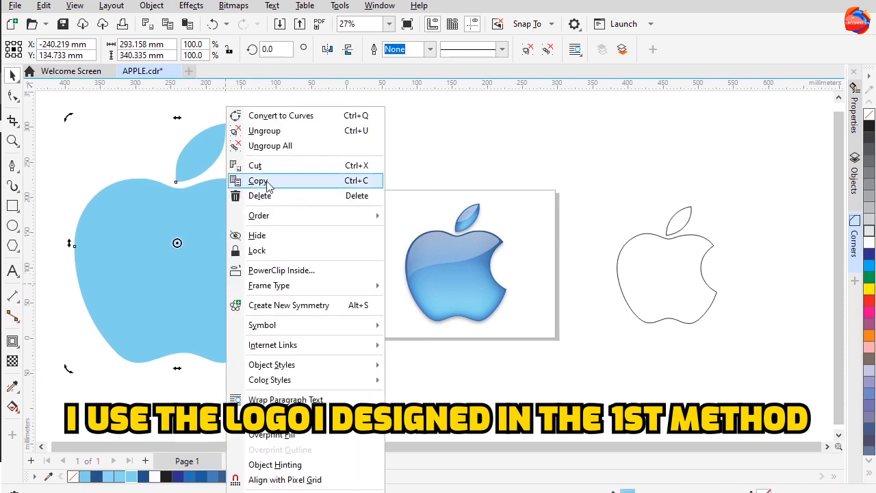
click(267, 238)
Fill the first-method apple outline logo blue and remove its outline
scroll(486, 313, right, 2)
scroll(638, 344, up, 1)
drag(640, 368, 434, 164)
scroll(496, 235, up, 3)
mouse_move(497, 236)
mouse_down()
mouse_move(468, 239)
mouse_move(508, 233)
mouse_up()
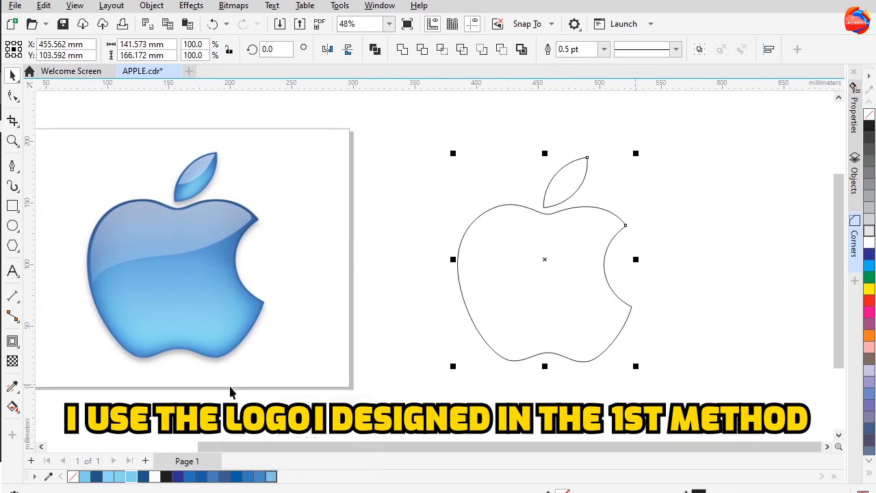
click(236, 476)
right_click(77, 477)
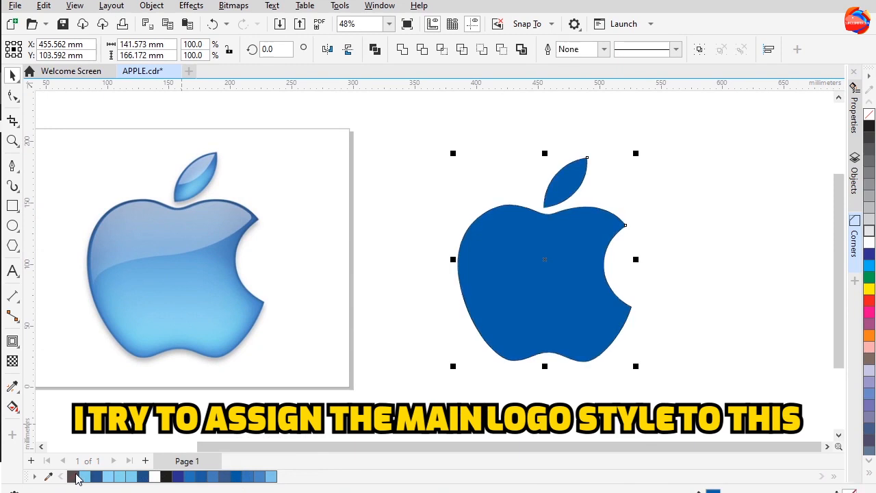
Apply an outside contour to the blue apple body with the Contour tool
click(392, 357)
click(541, 311)
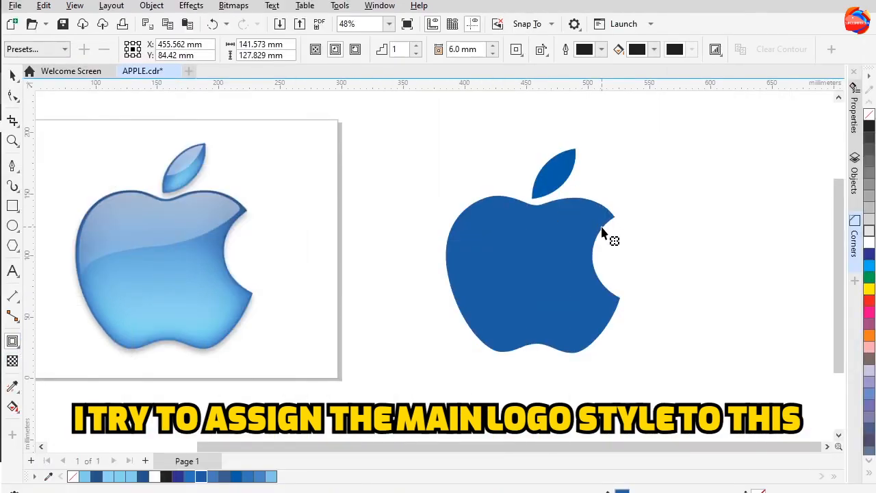
drag(618, 219, 619, 275)
text(12)
key(Return)
text(7)
Set the contour offset to 6 mm
click(495, 53)
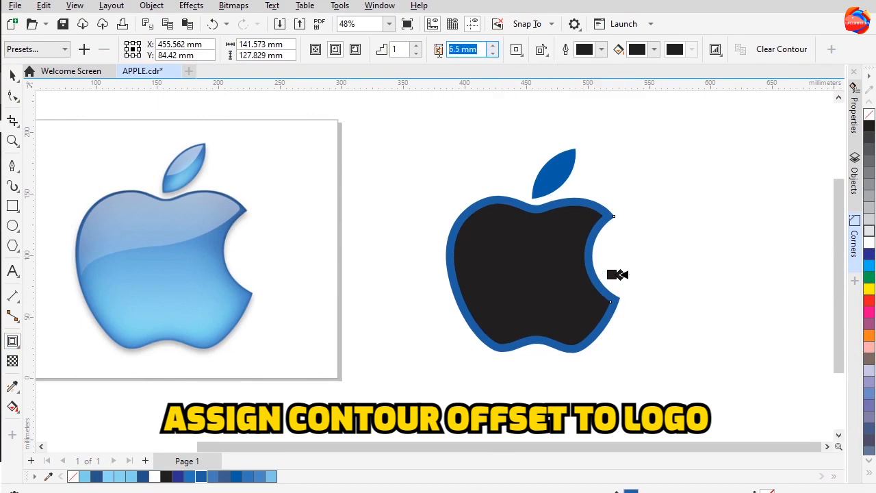
click(492, 45)
click(492, 46)
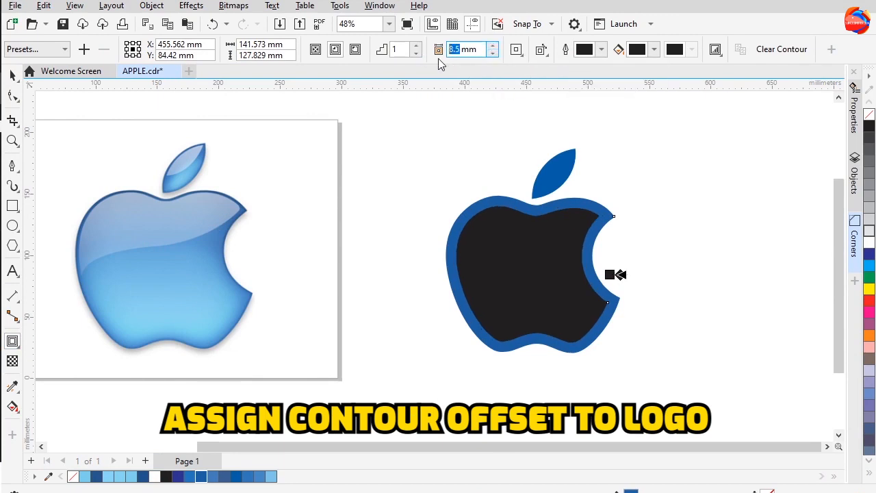
click(490, 44)
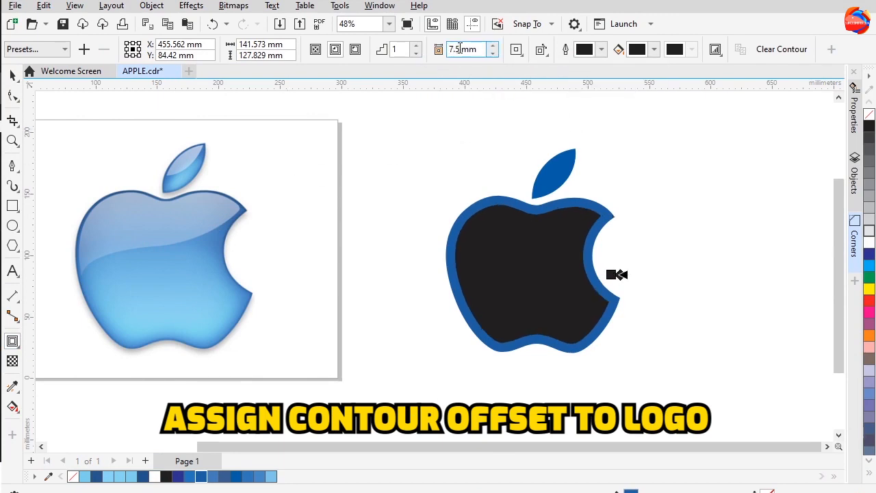
click(492, 53)
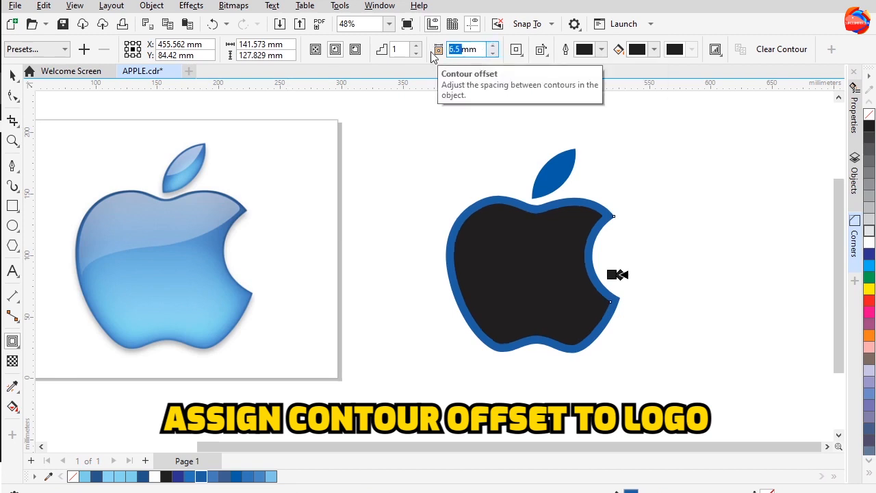
text(6)
key(Return)
Break the contour apart and fill the inner apple body light blue
right_click(479, 267)
click(498, 257)
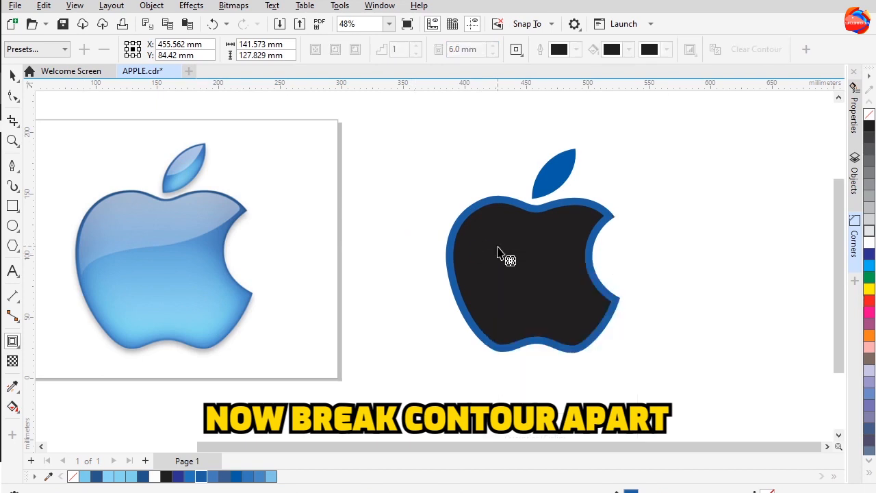
click(272, 476)
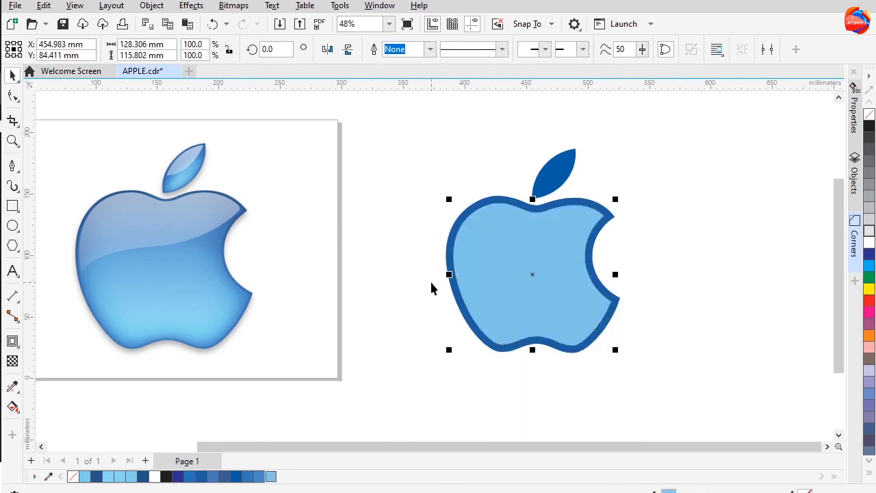
Apply a Gaussian Blur effect to the inner apple body
click(191, 6)
mouse_move(220, 45)
mouse_move(219, 88)
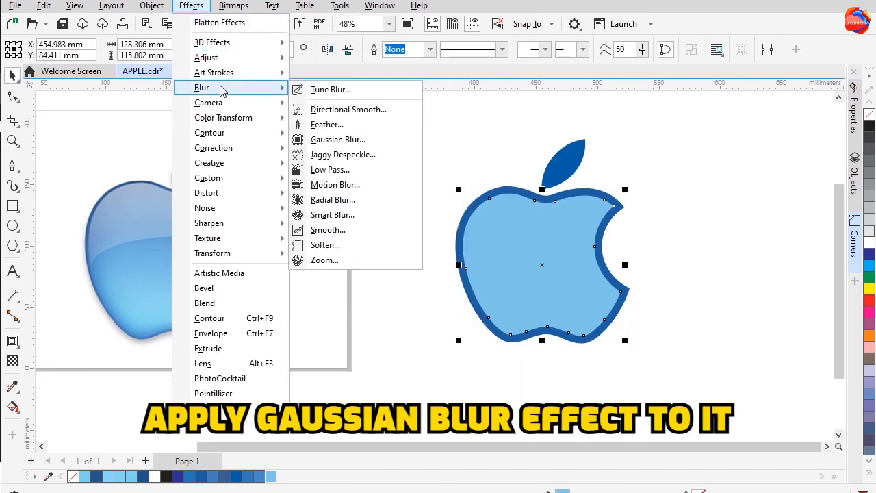
click(328, 118)
drag(484, 200, 469, 82)
click(437, 117)
click(461, 118)
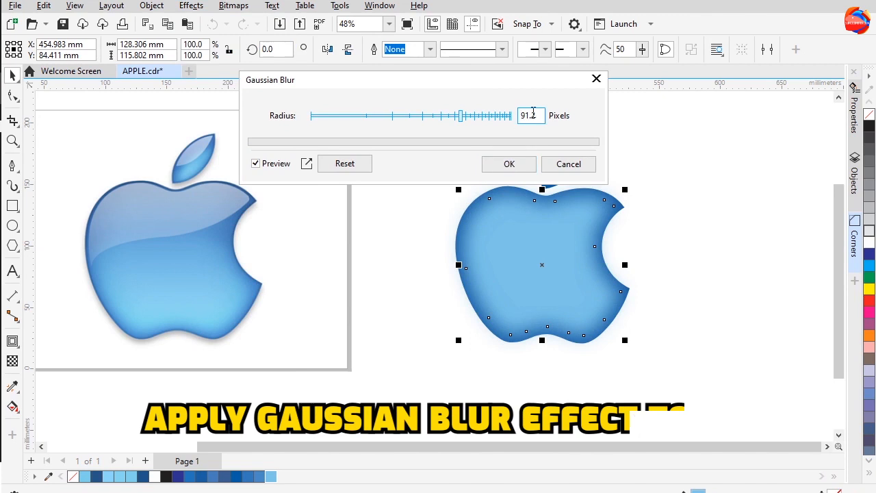
click(525, 165)
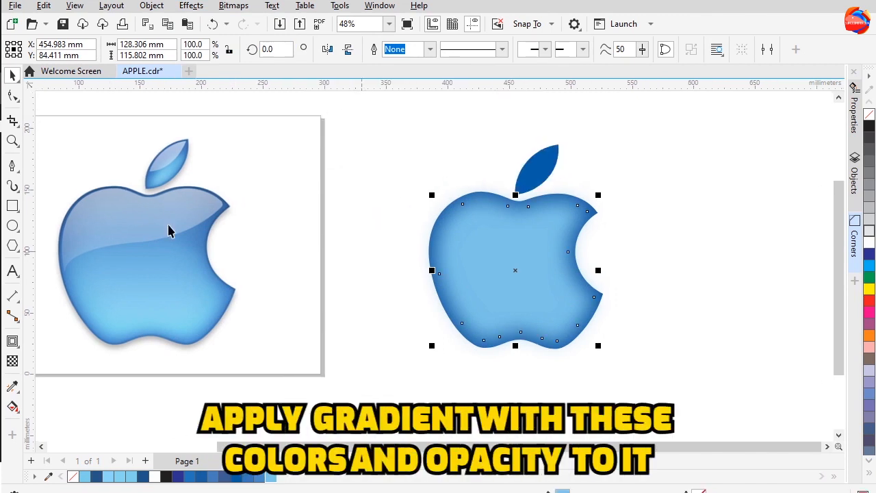
Apply a vertical linear gradient to the inner apple body with a light blue bottom colour
click(406, 240)
click(511, 269)
key(g)
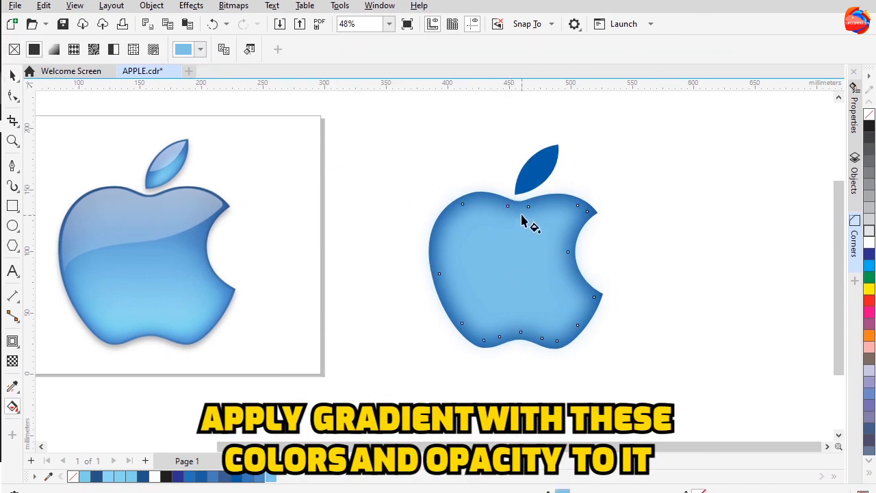
drag(522, 215, 521, 311)
click(547, 305)
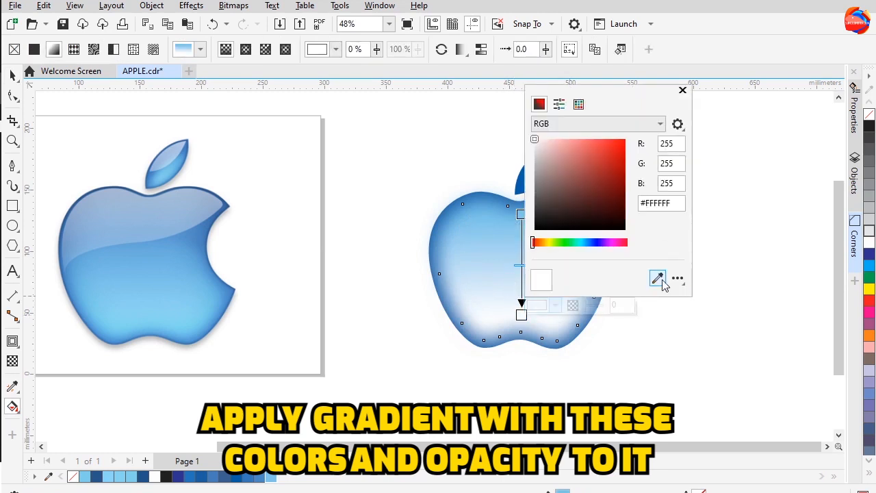
click(271, 476)
Set the gradient's top node transparency to 69%
click(522, 215)
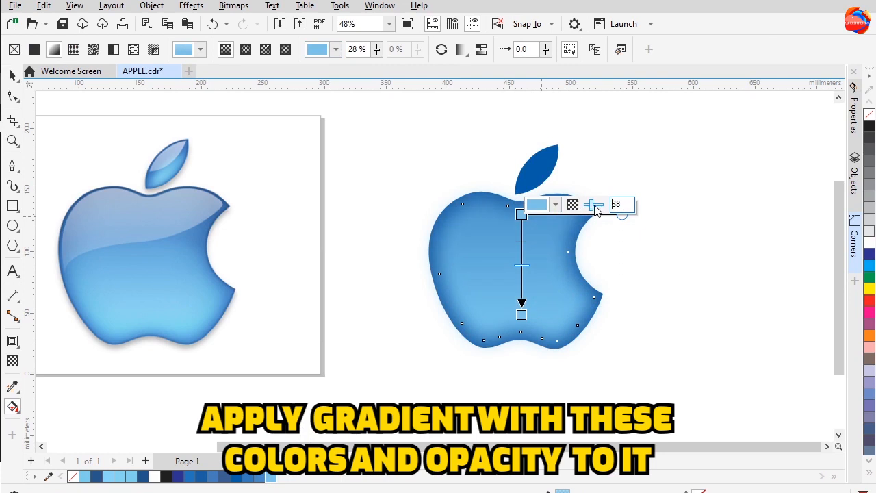
drag(594, 204, 596, 208)
click(595, 205)
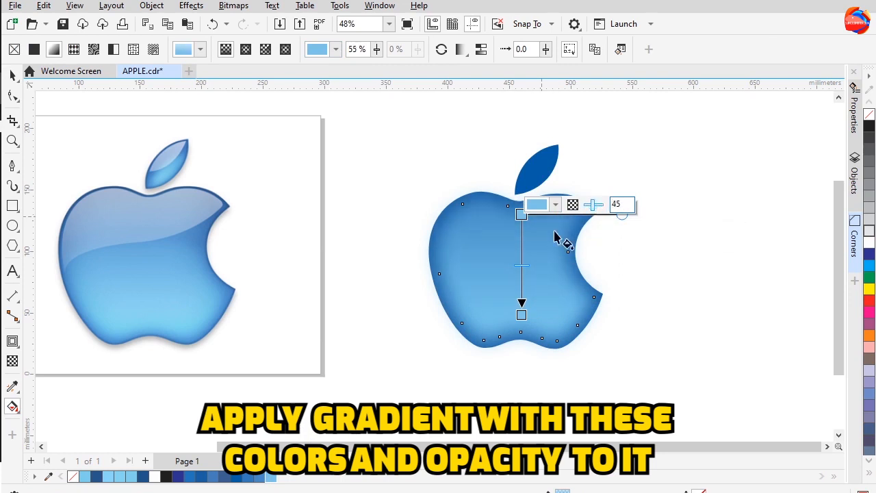
click(521, 214)
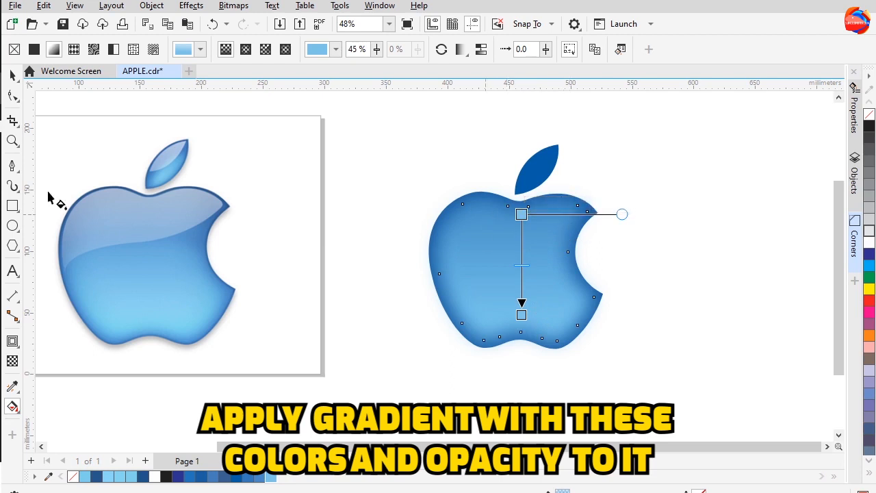
mouse_move(522, 212)
drag(593, 207, 598, 209)
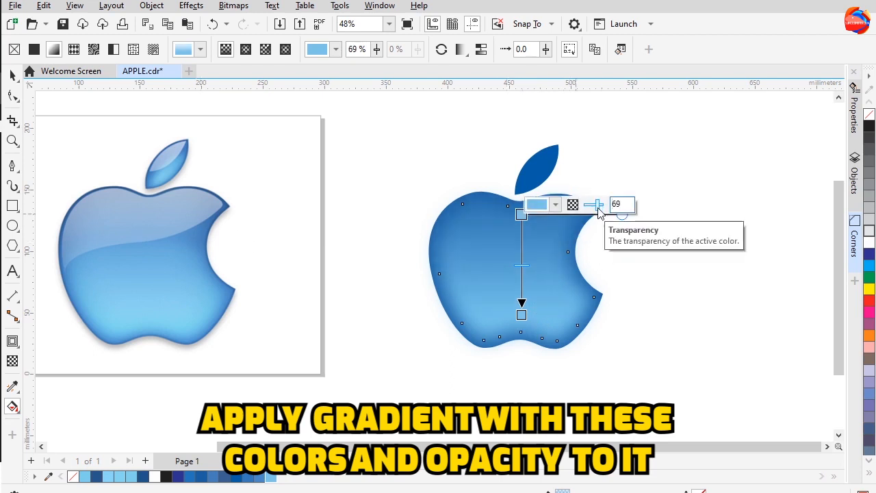
click(62, 111)
click(13, 75)
drag(464, 263, 462, 253)
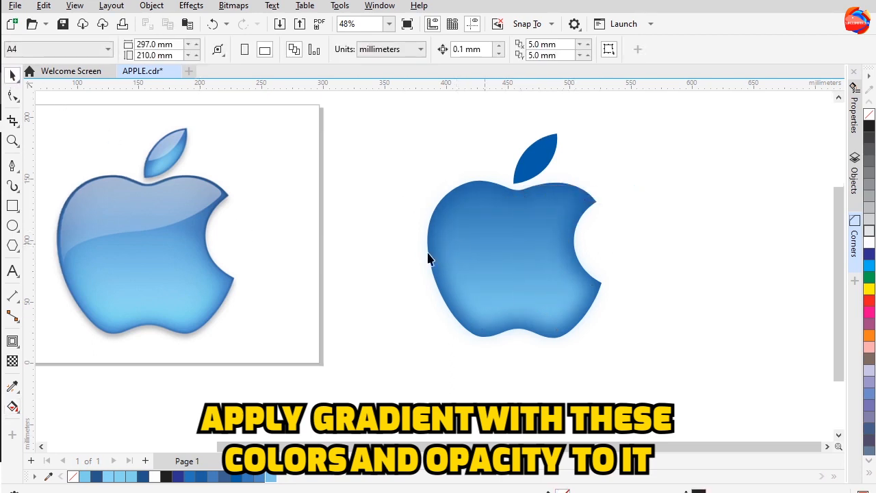
click(504, 272)
drag(505, 272, 684, 275)
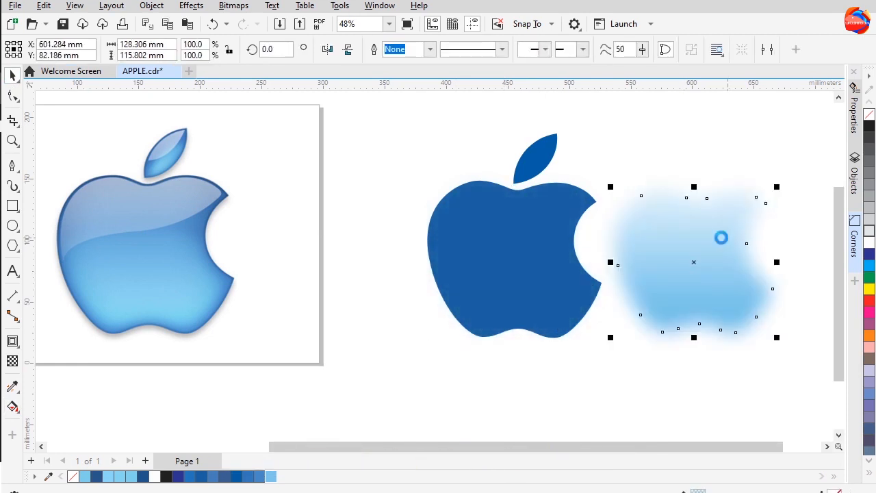
key(ctrl+z)
Give the outer contour apple shape a blue outline
click(363, 239)
click(479, 335)
scroll(478, 336, up, 1)
drag(455, 312, 647, 317)
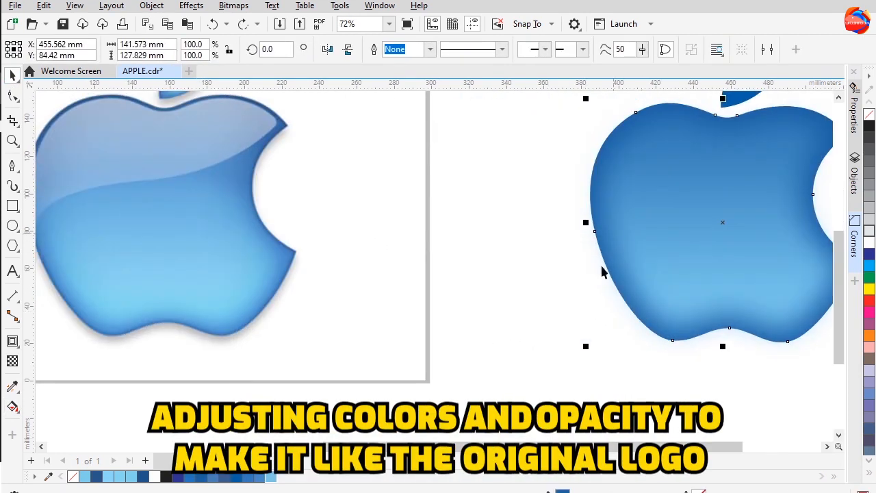
right_click(238, 477)
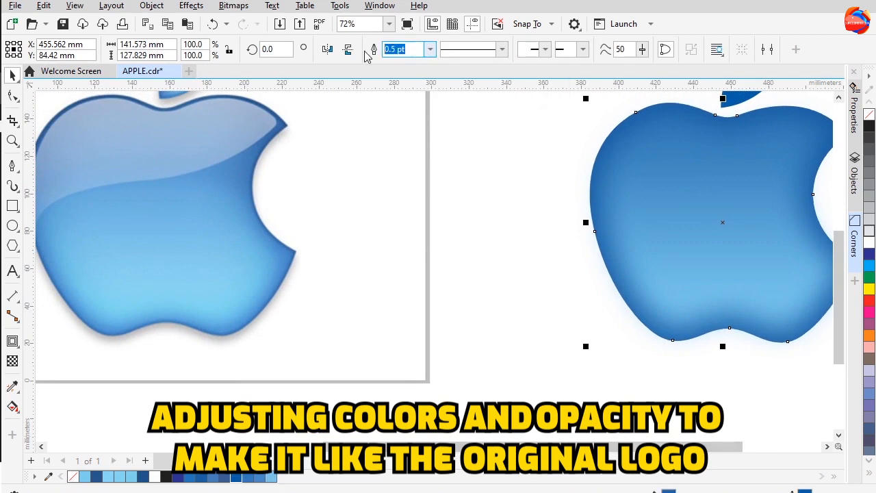
Set the outer apple's outline width to 5 pt and recolour the outline dark blue
key(Return)
drag(569, 204, 524, 231)
key(Return)
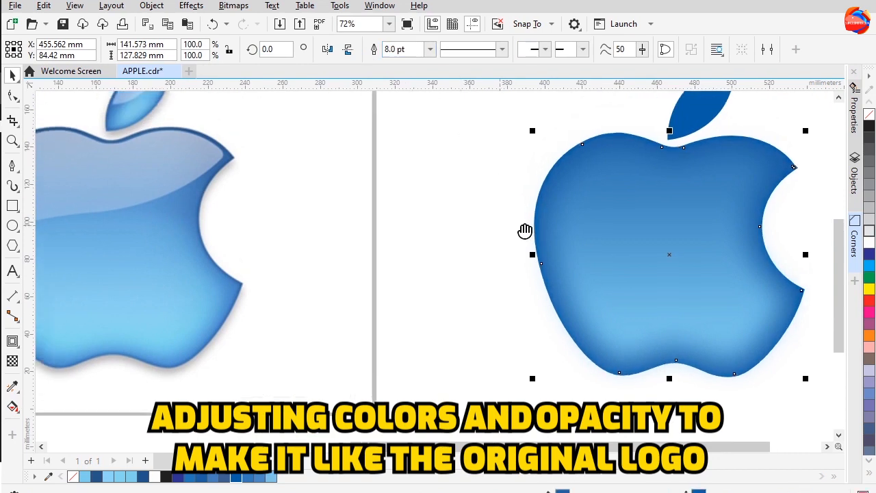
text(5)
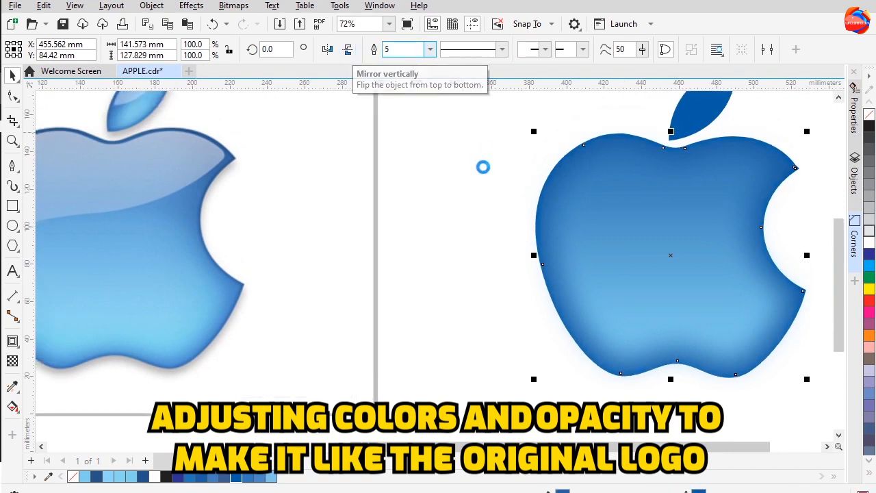
key(Return)
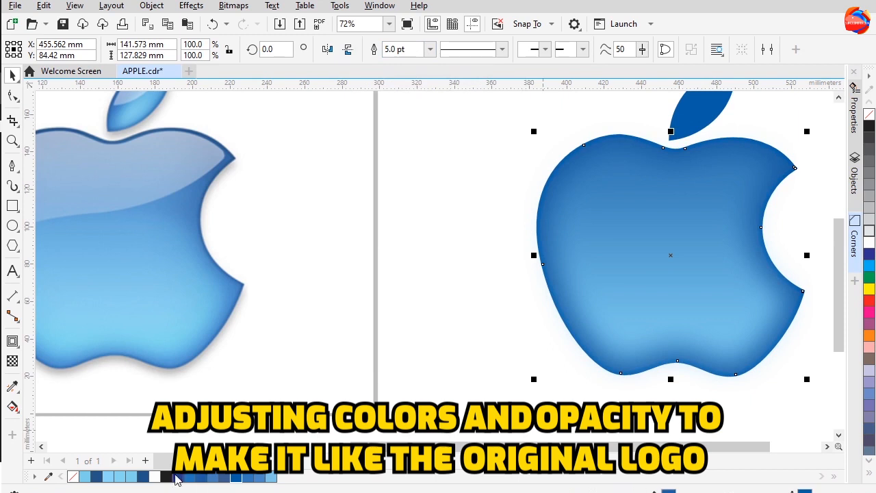
right_click(145, 478)
Add a small inward contour to the outer apple shape and break the contour group apart
drag(453, 358, 451, 394)
click(766, 144)
drag(162, 219, 361, 219)
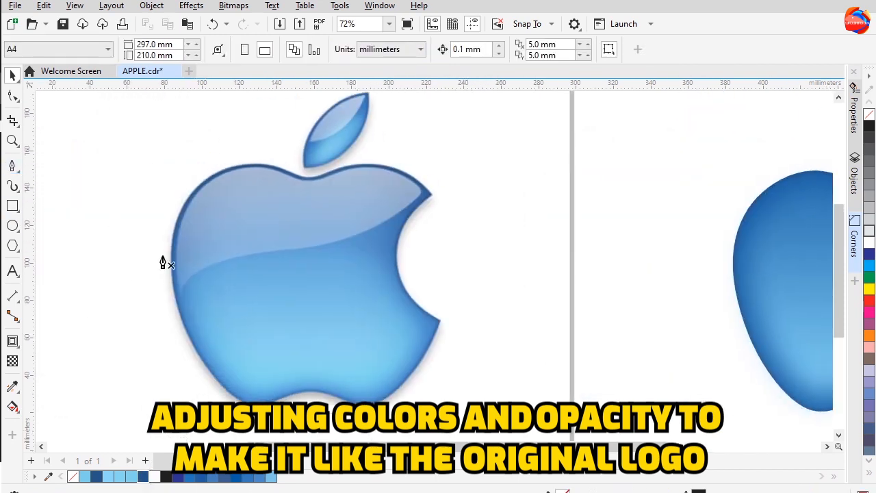
click(12, 77)
click(751, 286)
drag(752, 279, 589, 266)
click(577, 267)
click(12, 341)
mouse_move(621, 170)
mouse_down()
mouse_move(630, 172)
mouse_move(616, 162)
mouse_up()
click(14, 76)
right_click(618, 174)
click(633, 152)
Move the inner contour shape over the original logo bitmap, remove its fill and give it a black outline
drag(623, 164, 384, 176)
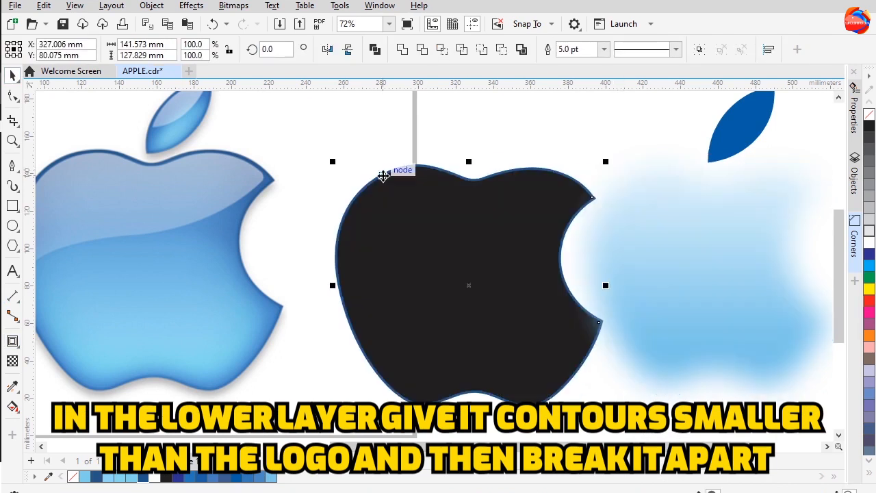
key(ctrl+z)
scroll(589, 252, right, 2)
drag(589, 253, 486, 337)
key(ctrl+z)
key(Delete)
drag(511, 184, 279, 308)
click(593, 254)
click(393, 321)
drag(375, 336, 212, 197)
right_click(870, 125)
click(869, 115)
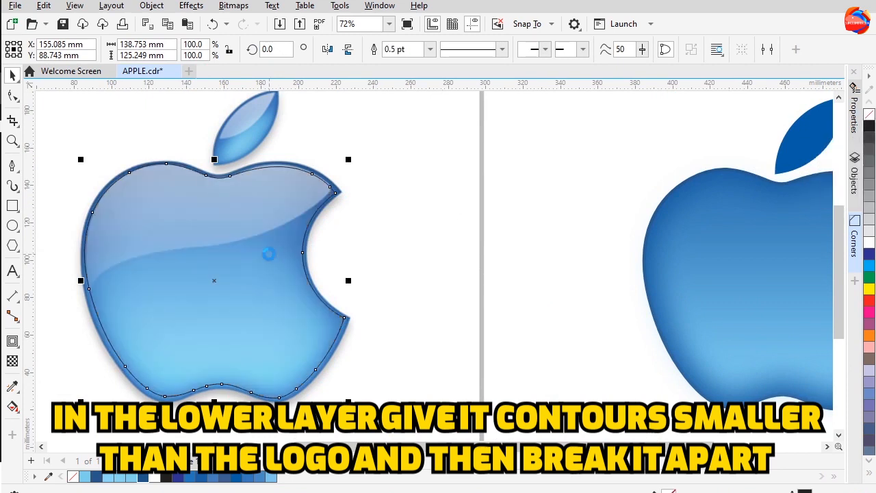
drag(269, 254, 331, 263)
Draw a curve with the Pen tool across the apple along the glass highlight's lower edge, looping around the right side
click(11, 165)
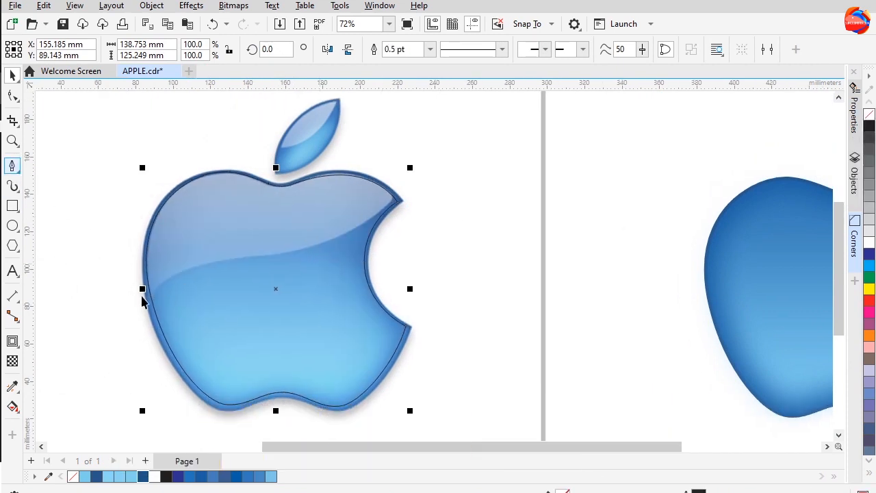
drag(185, 271, 245, 262)
drag(310, 245, 425, 178)
drag(460, 142, 460, 141)
click(431, 427)
click(186, 428)
click(142, 332)
Reshape the curve's nodes and handles so it follows the edge of the glass highlight on the original logo
key(F10)
scroll(136, 317, up, 1)
drag(144, 333, 165, 345)
drag(206, 257, 277, 233)
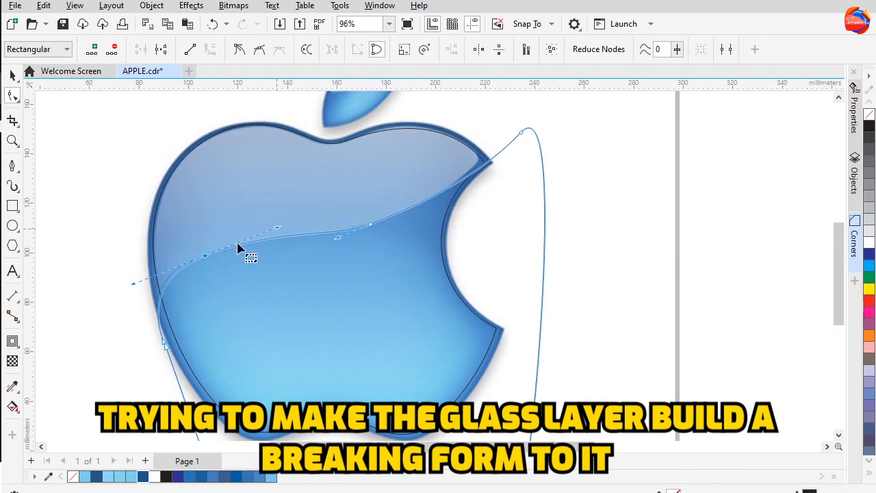
scroll(170, 359, up, 2)
mouse_move(130, 274)
mouse_down()
mouse_move(136, 257)
mouse_move(132, 269)
mouse_up()
scroll(162, 348, up, 2)
drag(170, 344, 167, 333)
scroll(248, 202, up, 2)
click(248, 205)
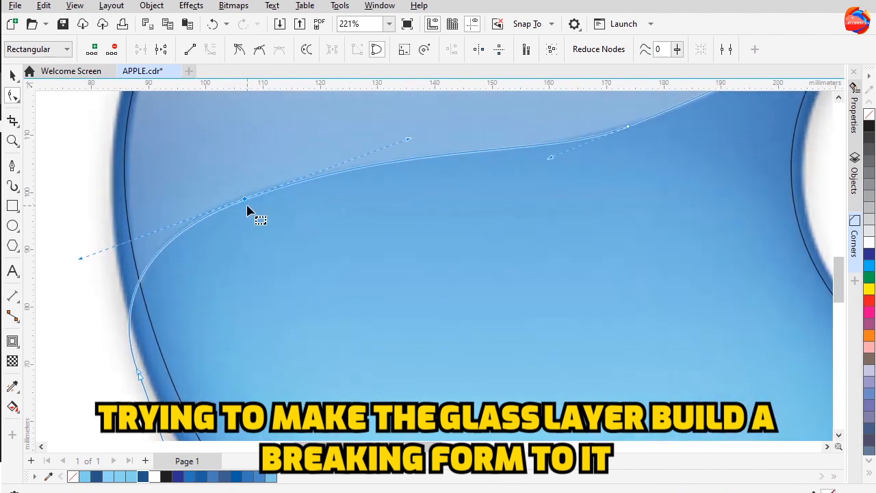
drag(474, 211, 174, 273)
drag(400, 159, 369, 252)
drag(605, 115, 596, 192)
drag(627, 150, 604, 152)
drag(403, 320, 485, 275)
scroll(384, 335, down, 2)
scroll(489, 303, up, 2)
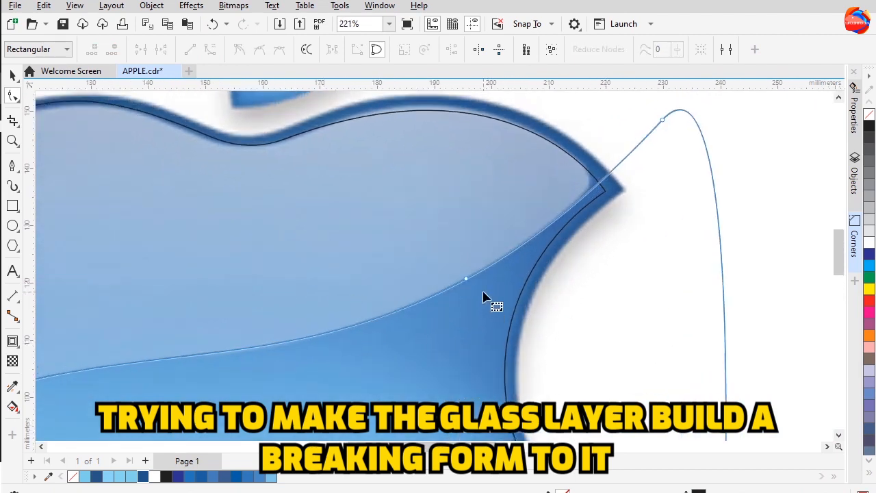
scroll(424, 256, up, 1)
drag(389, 276, 503, 247)
drag(372, 360, 367, 363)
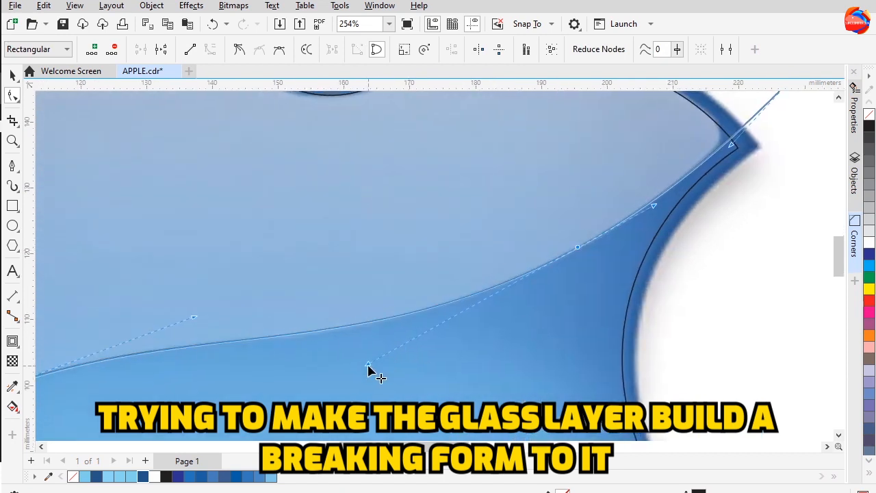
Split the inner apple shape along the curve to form the upper glass shape and delete the leftover pieces
scroll(397, 355, down, 3)
click(12, 80)
drag(560, 360, 534, 310)
click(748, 218)
click(457, 257)
scroll(618, 179, down, 3)
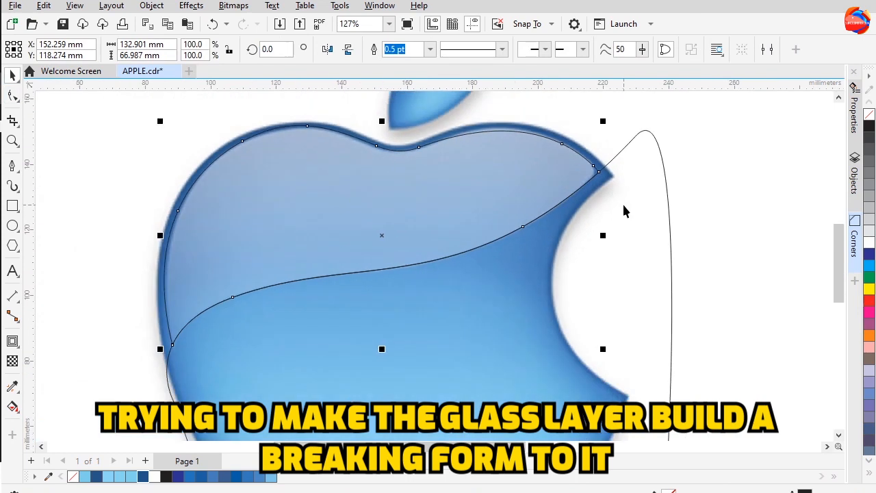
key(Delete)
drag(661, 291, 374, 299)
scroll(373, 298, down, 2)
drag(292, 257, 750, 260)
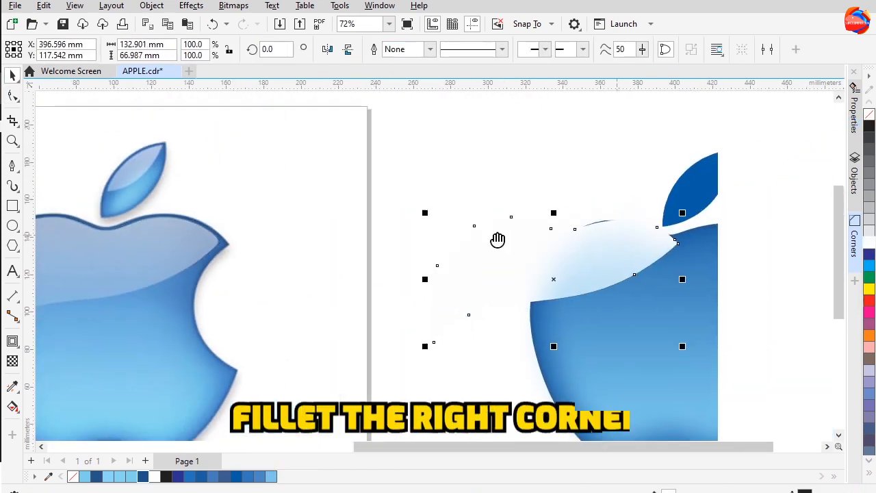
drag(496, 240, 131, 259)
drag(131, 260, 343, 286)
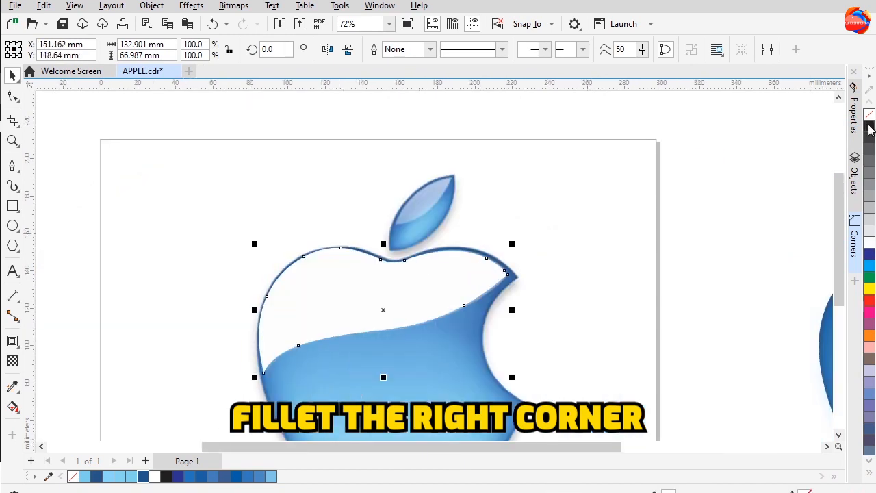
Delete the extra node near the upper glass shape's right corner
scroll(507, 282, up, 2)
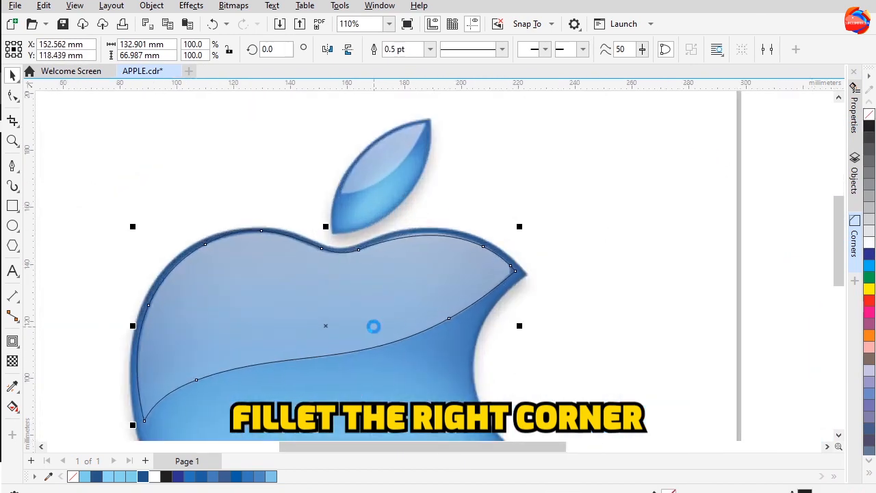
scroll(488, 273, up, 1)
key(F10)
drag(524, 251, 473, 278)
key(Delete)
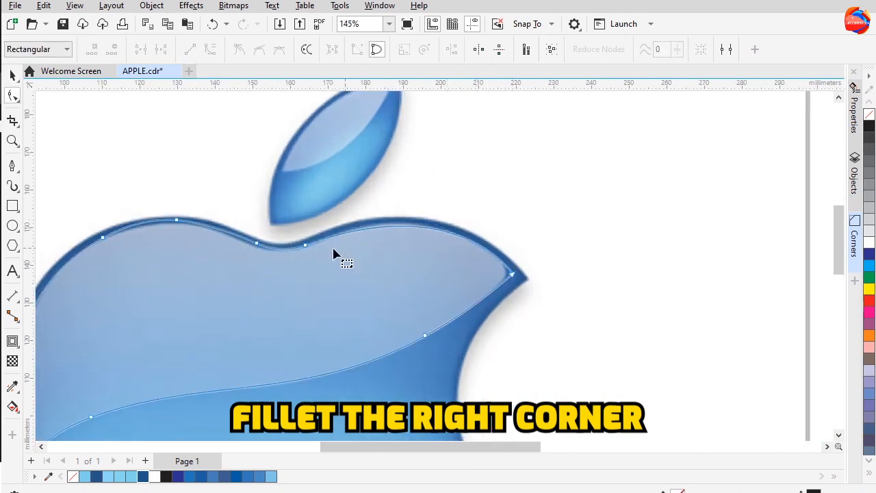
scroll(344, 322, down, 1)
click(12, 74)
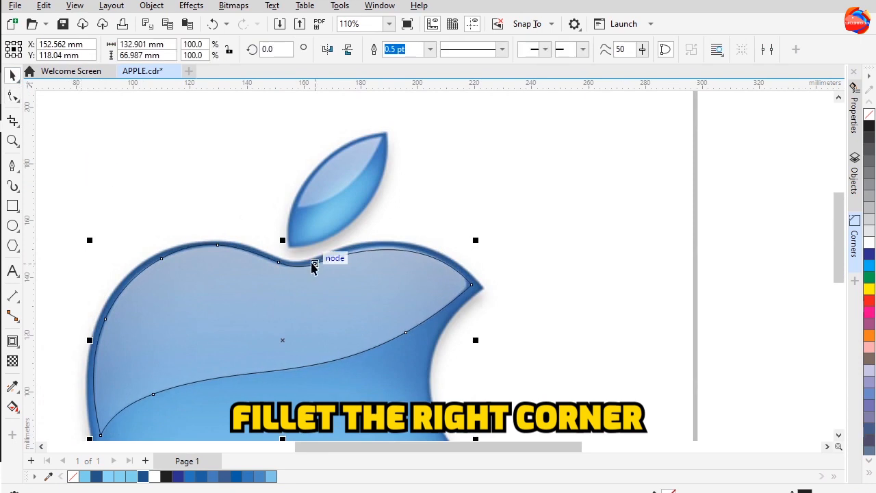
Fillet the upper glass shape's right corner node with a 4 mm radius
scroll(311, 266, up, 1)
key(F10)
click(381, 240)
click(12, 74)
click(854, 252)
key(F10)
click(395, 289)
click(762, 146)
text(3.92.9)
key(Return)
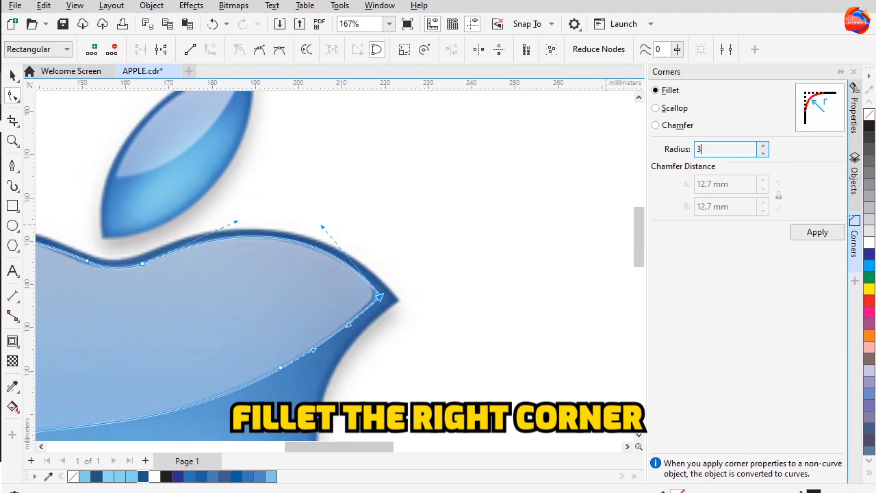
click(762, 152)
drag(725, 149, 671, 153)
text(4)
click(763, 154)
click(763, 153)
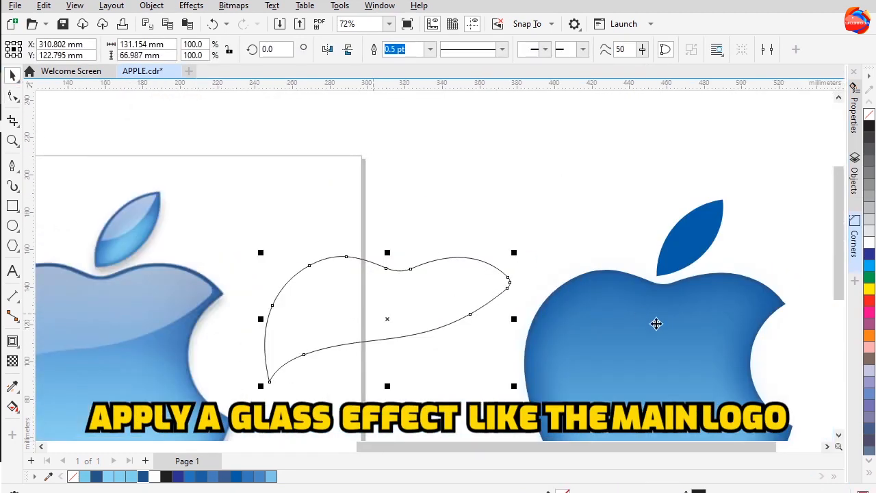
Move the upper glass shape onto the traced apple and give it a white fill with no outline
drag(655, 322, 637, 330)
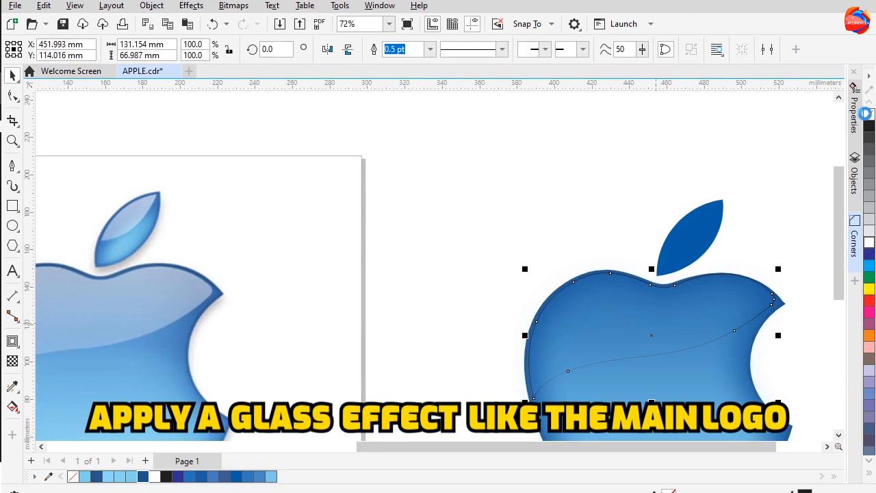
click(868, 114)
right_click(868, 114)
click(870, 242)
drag(602, 278, 506, 247)
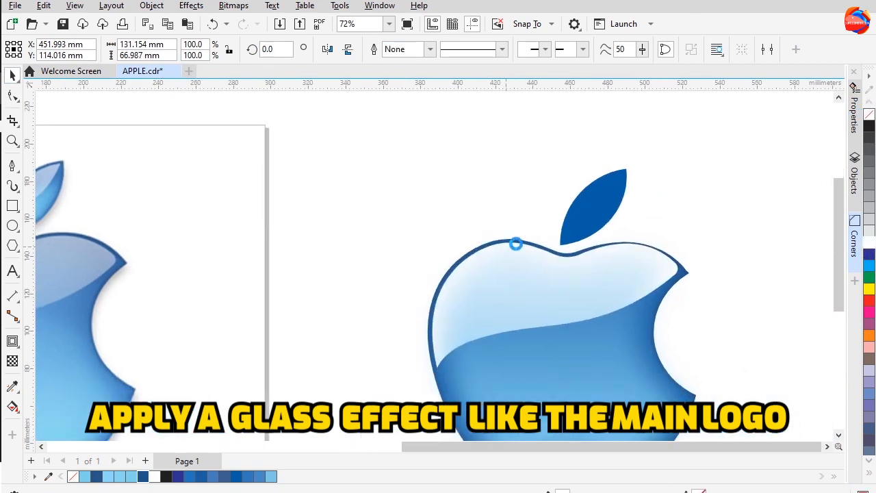
Bring the white glass shape to the top of the object order
click(855, 188)
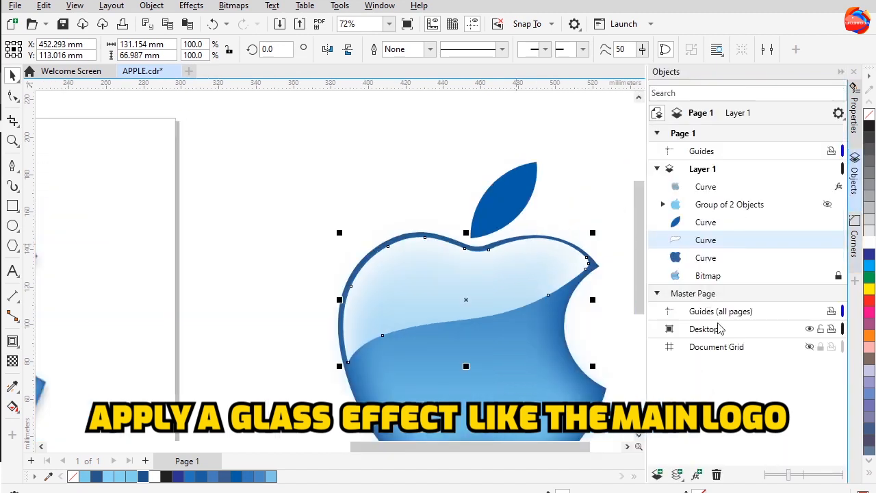
drag(698, 237, 698, 231)
drag(690, 178, 690, 178)
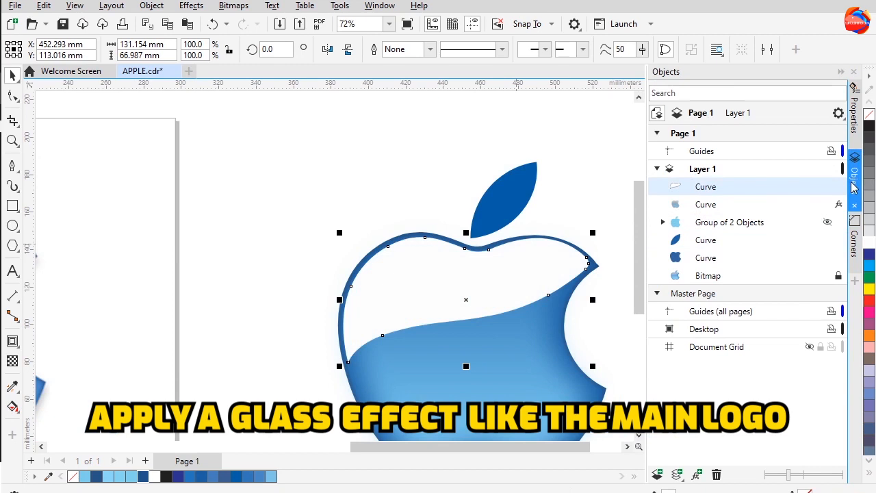
click(854, 182)
Apply a vertical linear gradient fill to the white glass shape
scroll(423, 275, down, 1)
drag(424, 274, 487, 244)
key(g)
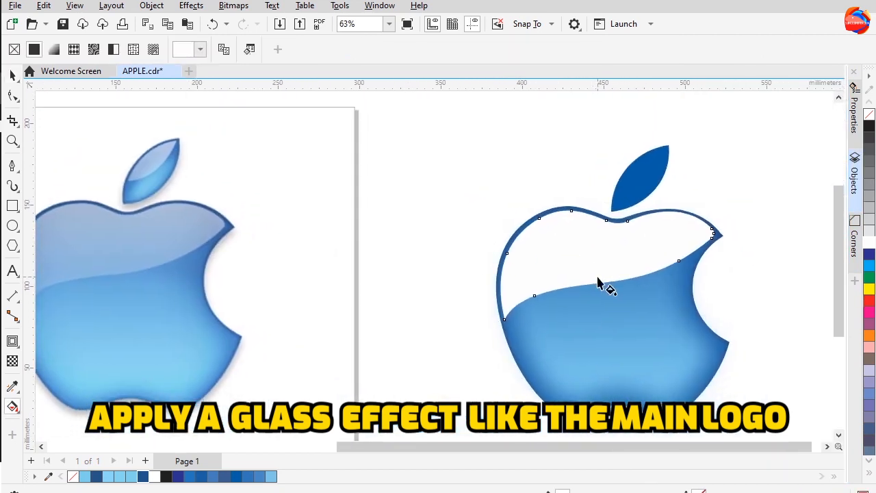
drag(597, 279, 609, 283)
click(604, 236)
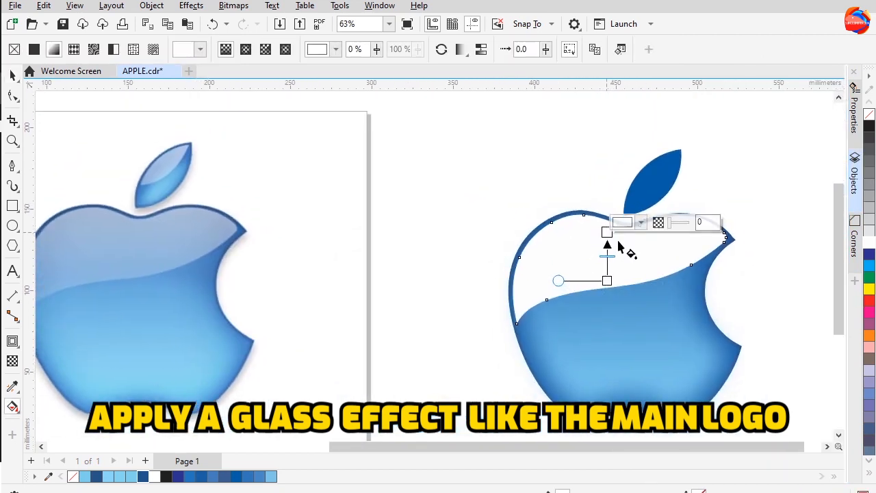
click(619, 222)
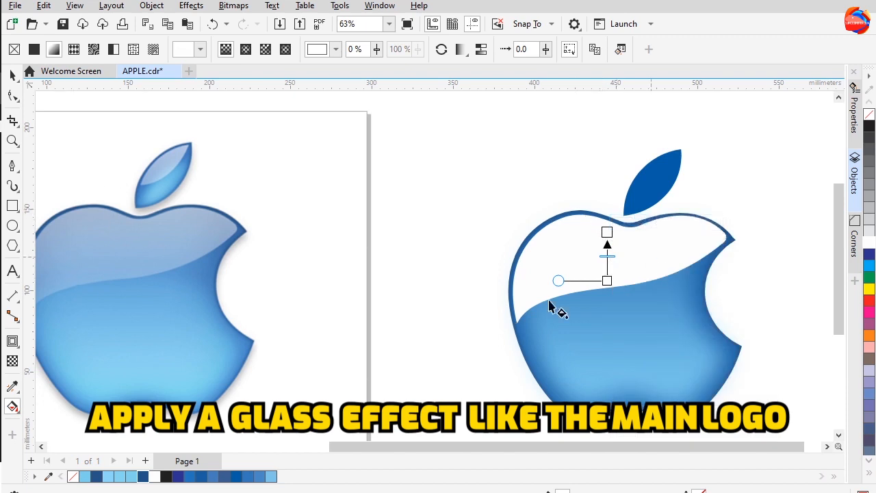
Adjust the glass gradient's node transparencies, setting the lower node to 76%
click(607, 281)
drag(673, 271, 679, 273)
click(607, 233)
drag(671, 223, 681, 227)
click(607, 281)
mouse_move(675, 273)
mouse_down()
mouse_move(687, 276)
mouse_move(679, 275)
mouse_up()
drag(396, 275, 459, 261)
click(673, 266)
drag(745, 257, 749, 259)
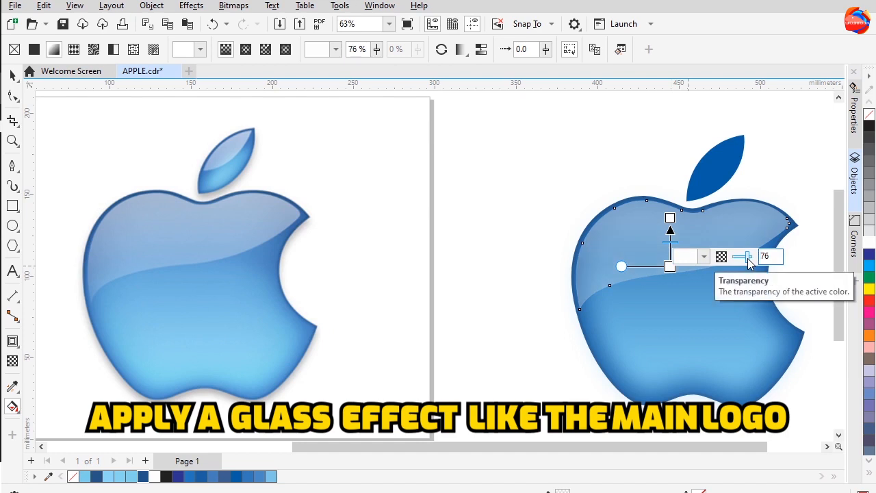
Tilt the glass gradient by repositioning its start and end nodes
drag(665, 270, 651, 269)
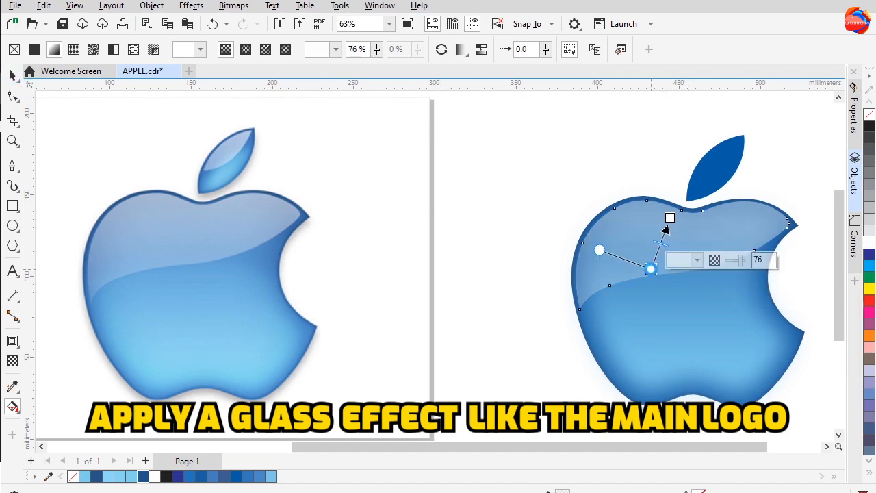
mouse_move(664, 239)
mouse_down()
mouse_move(679, 225)
mouse_move(671, 243)
mouse_move(641, 245)
mouse_move(647, 241)
mouse_up()
click(520, 291)
scroll(479, 288, down, 1)
Add an inward contour to the leaf and set the contour offset to 1.892 mm
click(598, 186)
click(13, 75)
click(50, 78)
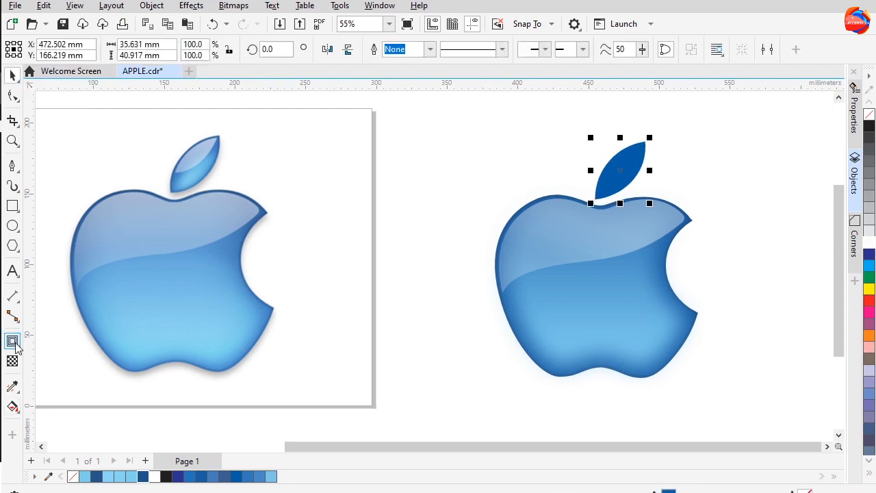
scroll(644, 168, up, 1)
click(411, 236)
click(12, 341)
click(624, 190)
drag(645, 152, 639, 146)
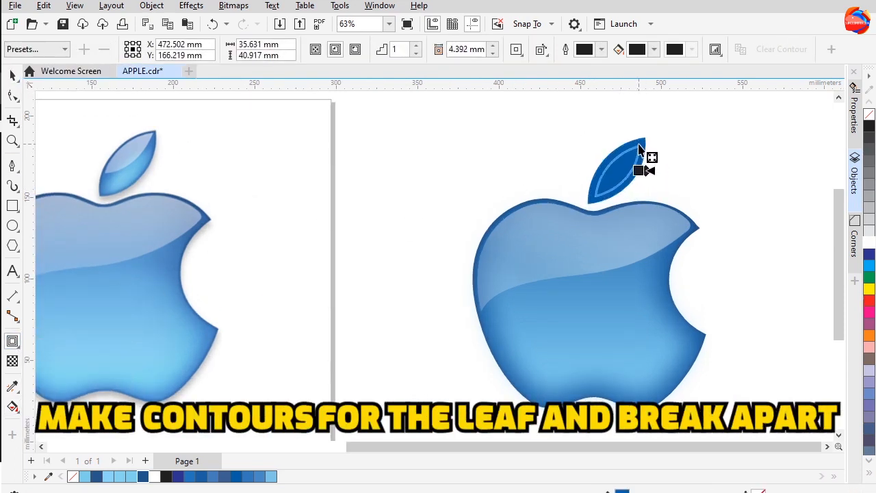
click(492, 47)
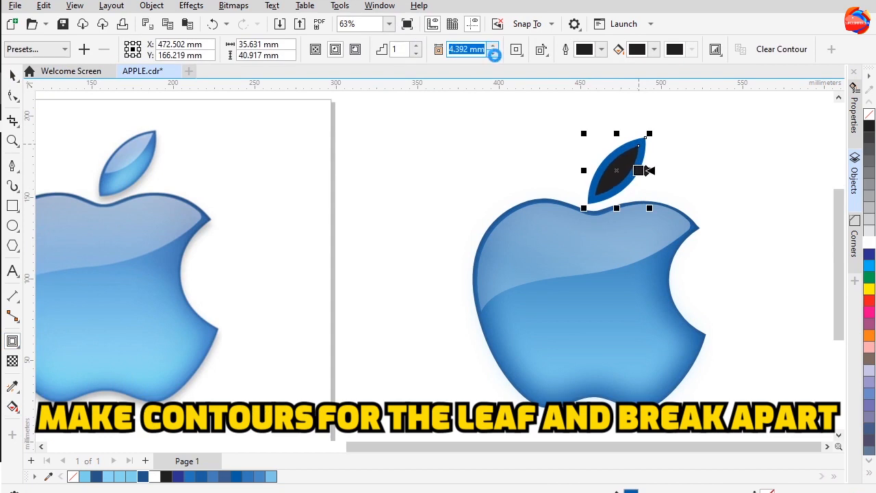
click(494, 54)
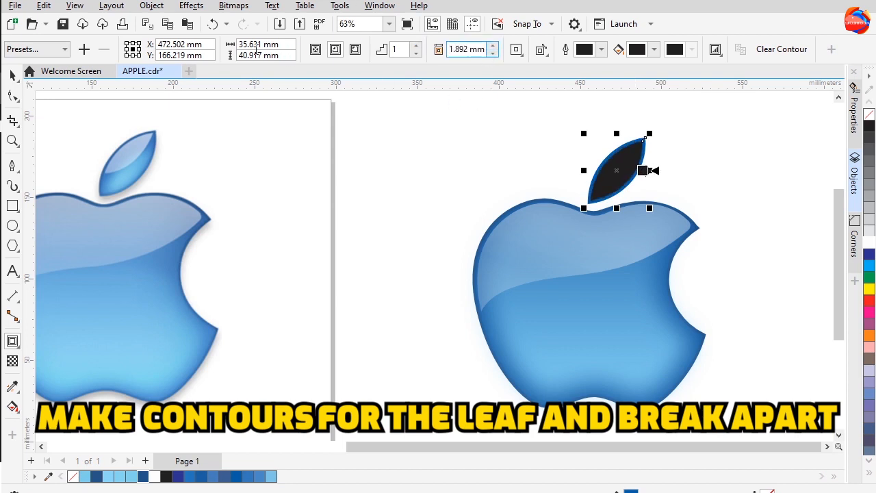
Break the leaf contour apart and fill the inner leaf with light blue
right_click(612, 157)
click(643, 171)
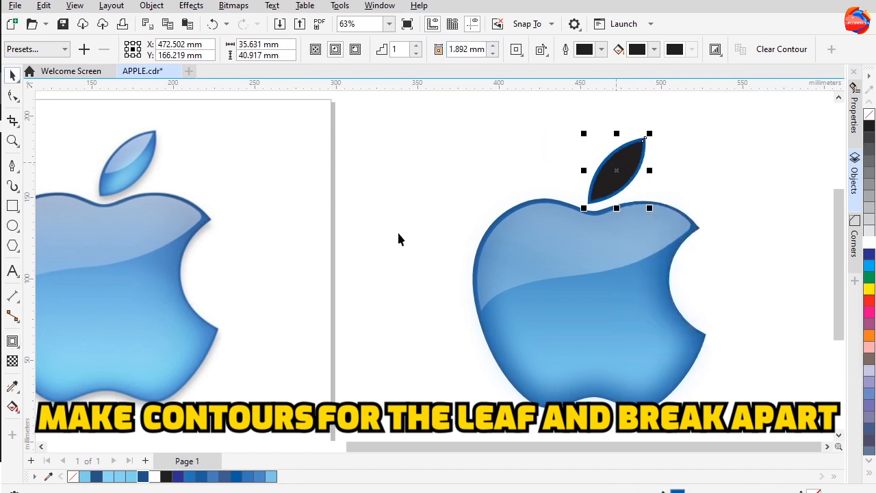
click(240, 477)
Apply a Gaussian Blur with a 15.2 pixel radius to the inner leaf
click(191, 6)
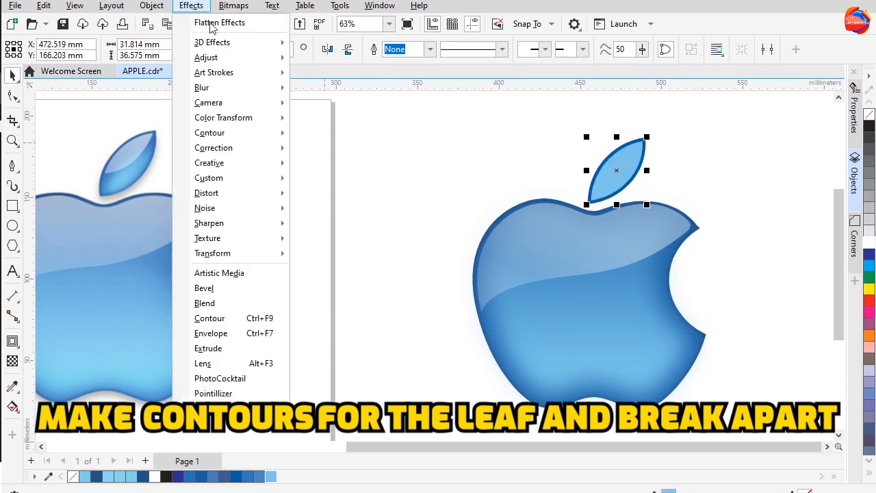
mouse_move(205, 84)
click(324, 137)
click(396, 235)
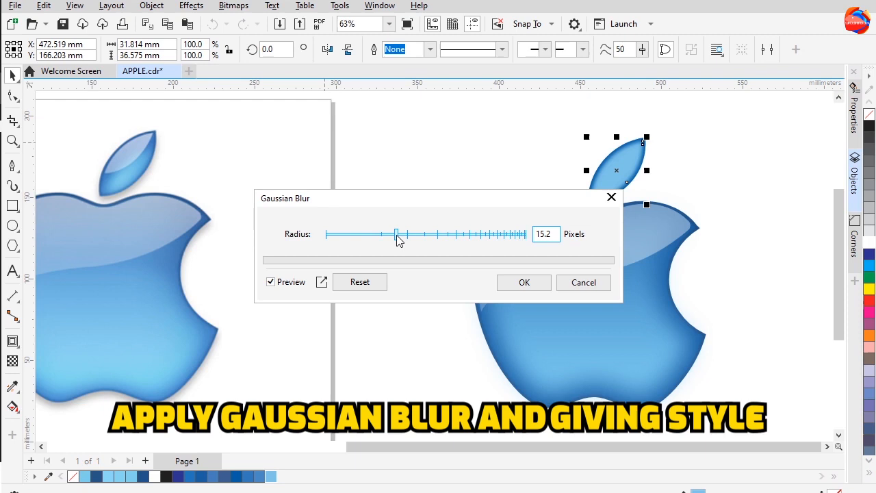
click(508, 288)
Apply a fountain fill to the inner leaf and set one gradient node's color to #7EC4E8
key(g)
drag(619, 188, 608, 156)
click(608, 156)
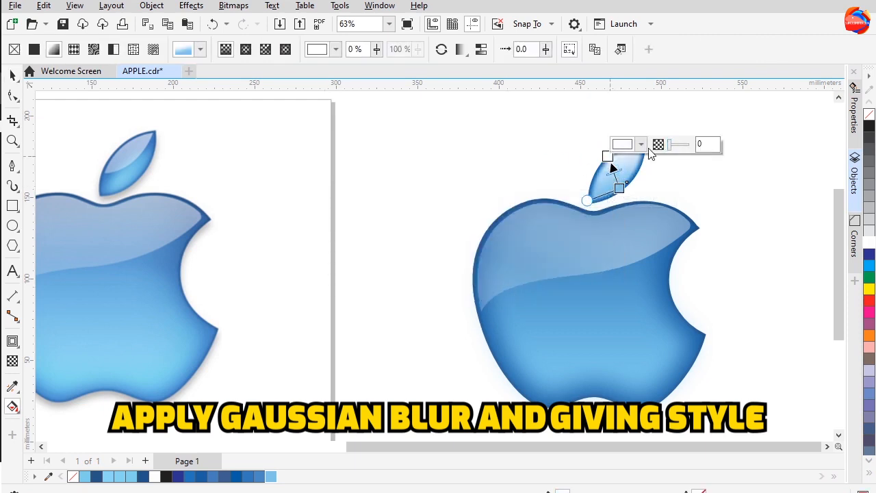
click(623, 144)
click(744, 346)
click(271, 477)
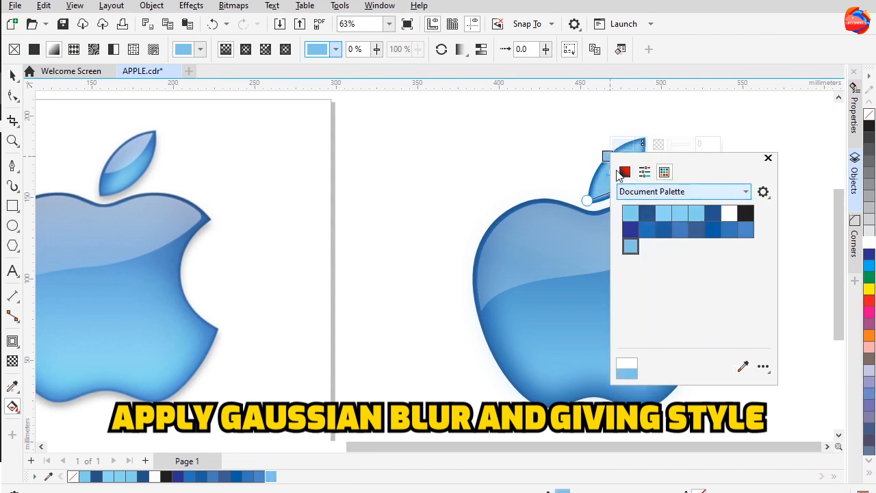
click(641, 192)
click(625, 173)
click(638, 194)
click(630, 204)
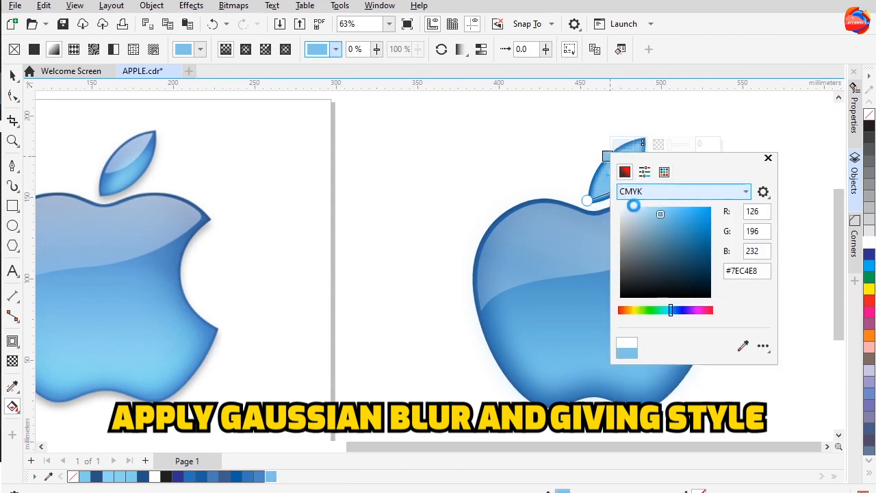
Set the other leaf gradient node's color to C49 M7 Y2 K0 and reposition both gradient nodes
click(630, 145)
click(619, 188)
click(653, 178)
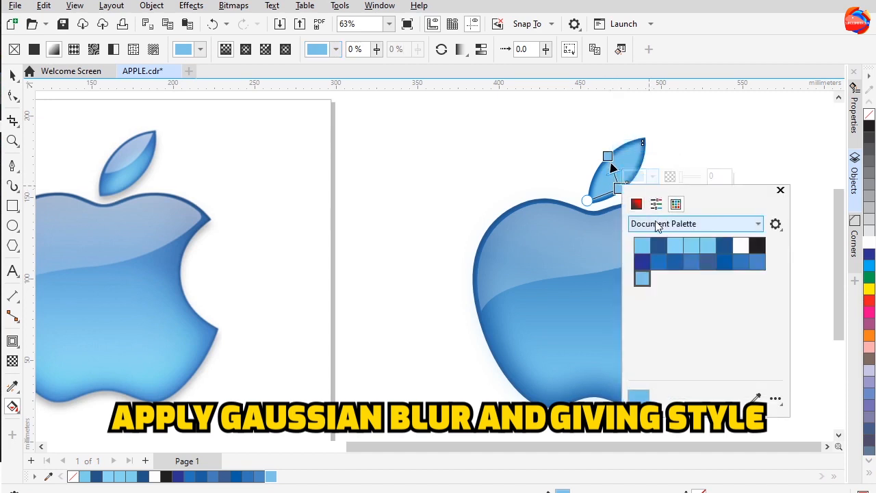
click(636, 205)
click(654, 228)
click(646, 234)
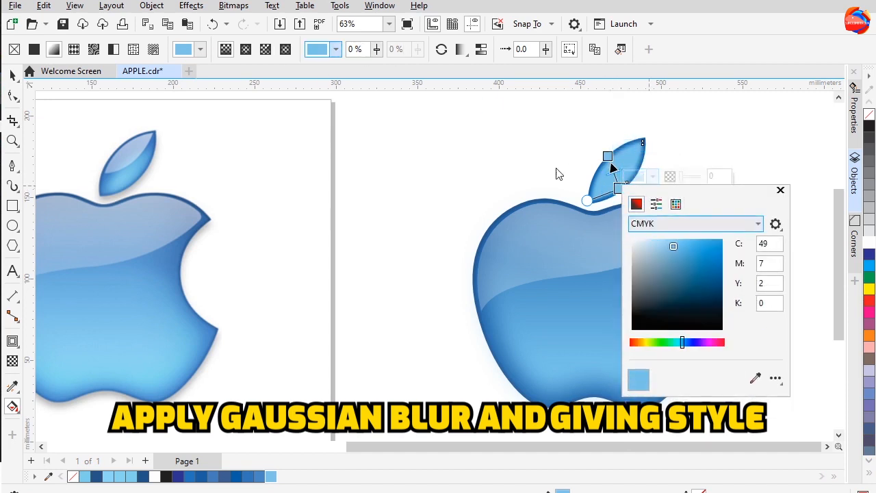
drag(620, 188, 595, 150)
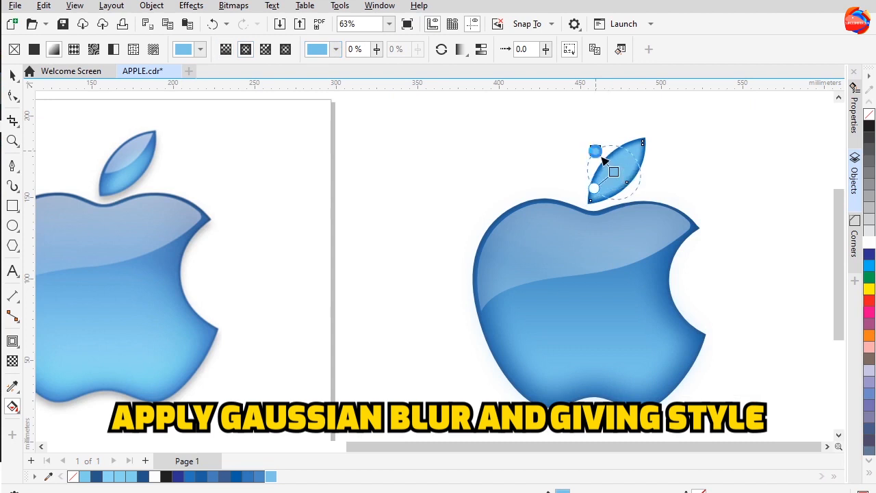
mouse_move(594, 191)
mouse_down()
mouse_move(583, 220)
mouse_move(586, 206)
mouse_up()
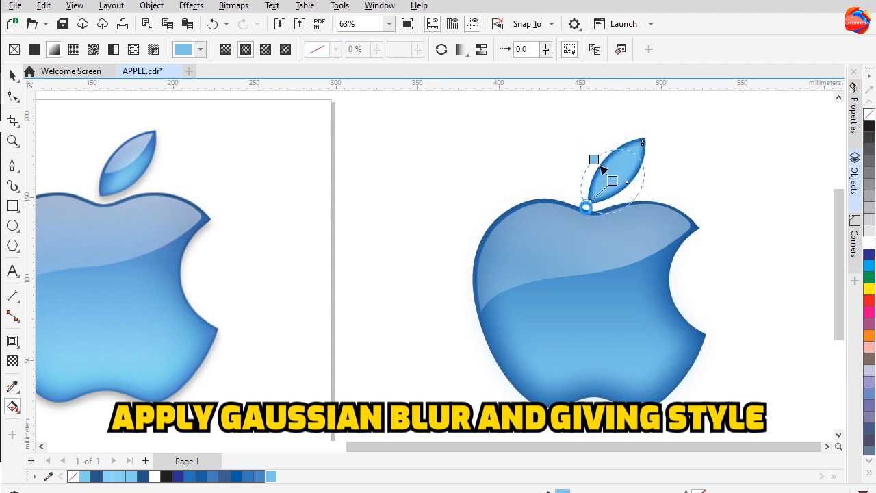
Set the leaf gradient's top node transparency to 55%
click(595, 157)
click(663, 147)
drag(663, 146, 666, 145)
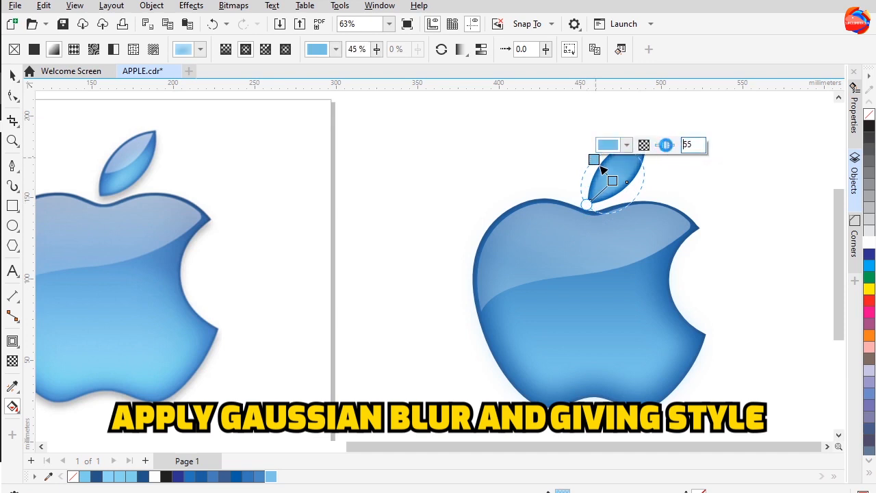
click(526, 146)
click(624, 190)
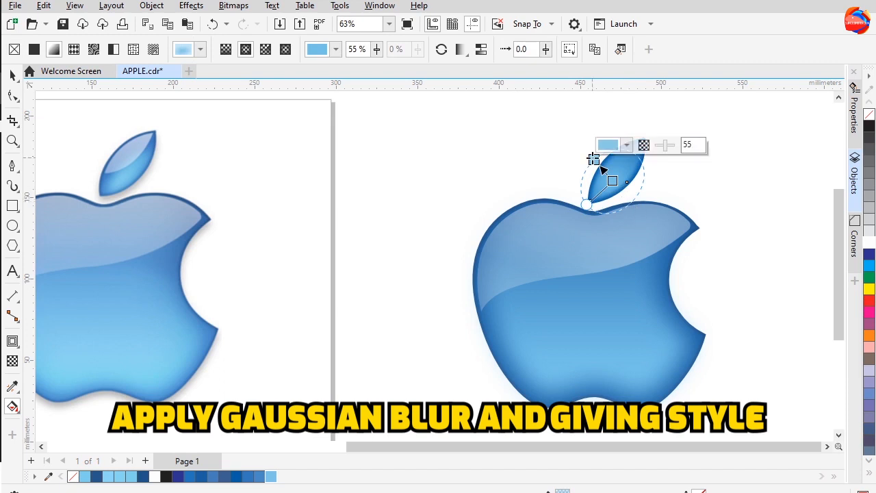
Reposition a leaf gradient node and set its color to C49 M5 Y0 K0
scroll(602, 170, up, 1)
drag(593, 212, 580, 241)
click(559, 187)
scroll(559, 187, down, 3)
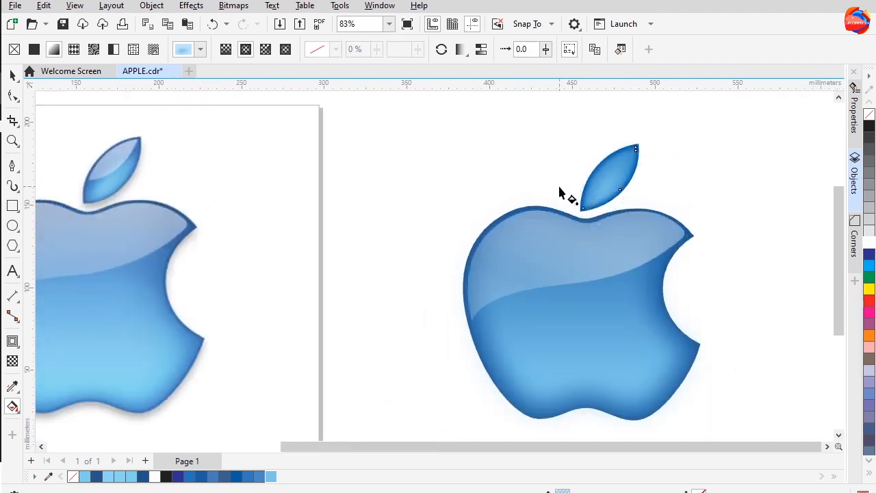
click(613, 189)
click(600, 188)
click(630, 174)
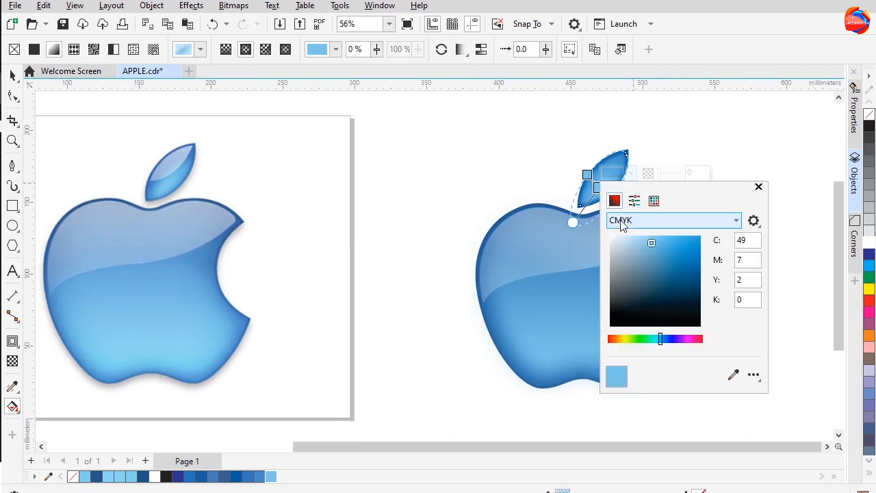
drag(644, 235, 647, 237)
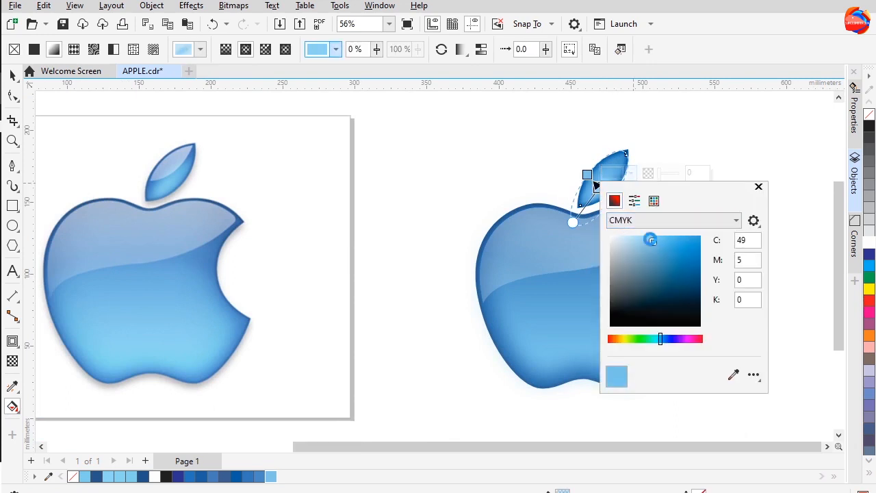
click(12, 76)
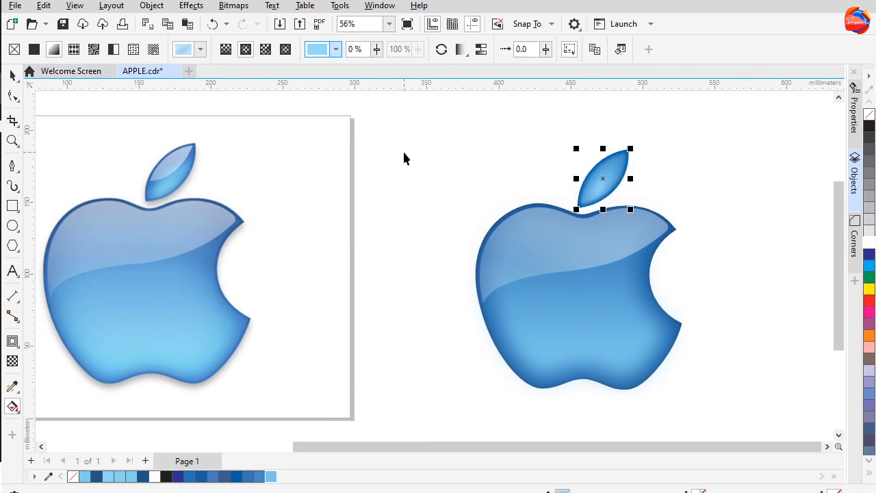
Fine-tune the positions of the leaf gradient's start and end nodes
click(405, 152)
drag(472, 195, 481, 198)
click(607, 201)
scroll(607, 201, up, 1)
key(g)
mouse_move(596, 176)
mouse_down()
mouse_move(603, 179)
mouse_move(593, 171)
mouse_up()
drag(576, 234, 583, 221)
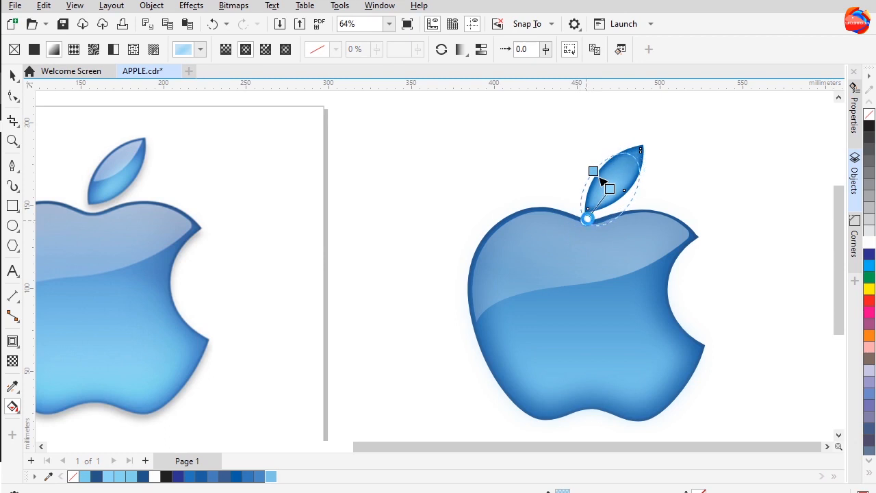
scroll(590, 218, up, 1)
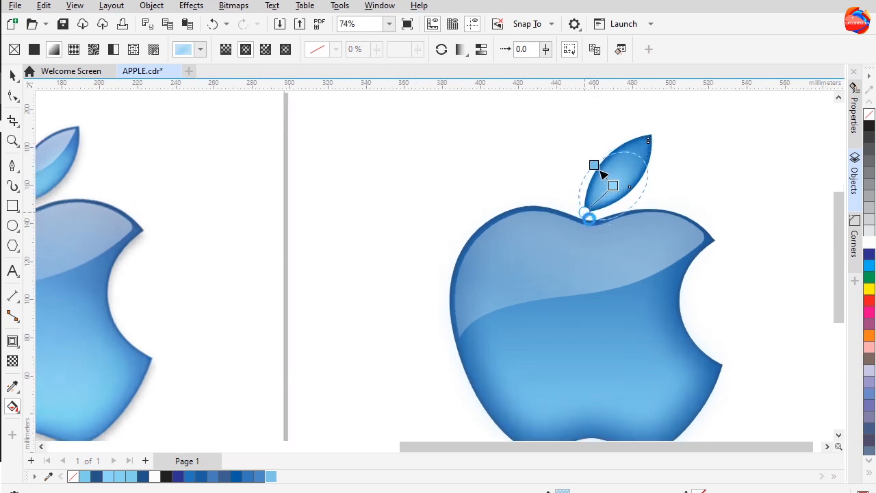
click(516, 168)
scroll(414, 223, down, 2)
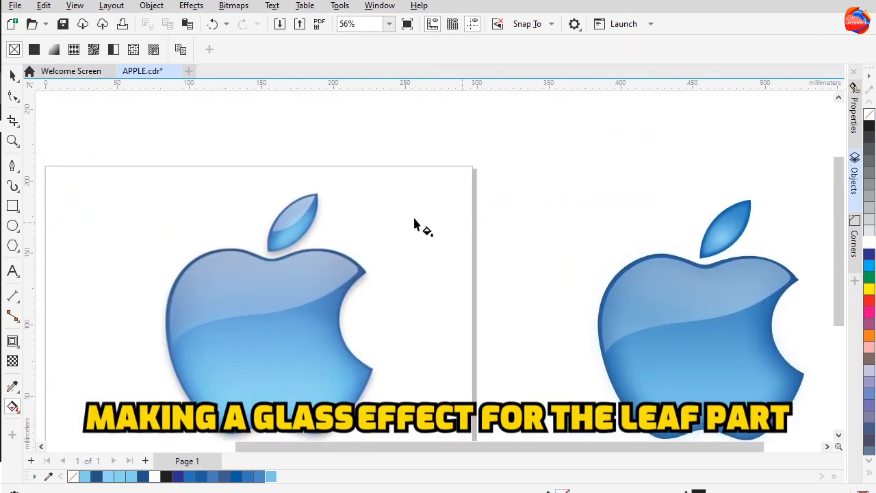
Draw a curved glass highlight shape over the leaf and adjust its nodes
click(13, 185)
click(47, 199)
scroll(294, 240, up, 4)
drag(389, 141, 379, 181)
click(279, 232)
click(14, 95)
drag(323, 242, 327, 237)
scroll(240, 178, down, 2)
Fill the leaf highlight with white, remove its outline and position it on the leaf
click(12, 76)
drag(290, 184, 759, 195)
right_click(868, 115)
click(869, 241)
click(706, 265)
drag(708, 270, 625, 261)
click(694, 254)
click(692, 183)
click(12, 387)
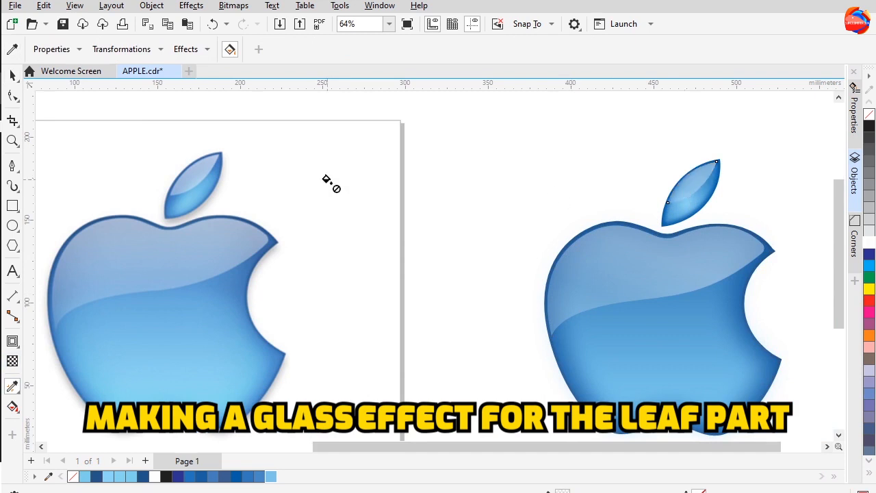
Select the apple body and set its gradient's bottom node color to C42 M0 Y7 K0
scroll(473, 262, down, 2)
click(13, 76)
drag(461, 118, 738, 352)
drag(583, 299, 589, 298)
click(510, 308)
click(619, 300)
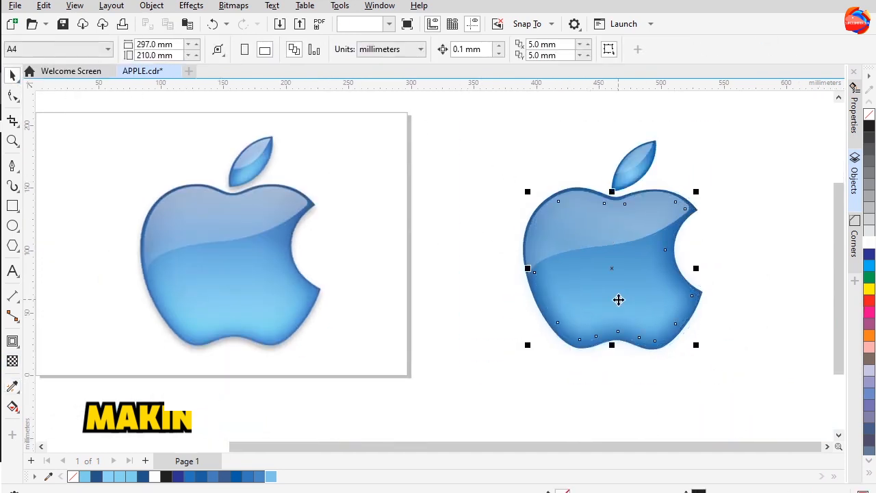
key(g)
click(619, 312)
click(653, 305)
click(637, 103)
click(654, 127)
click(656, 139)
click(664, 141)
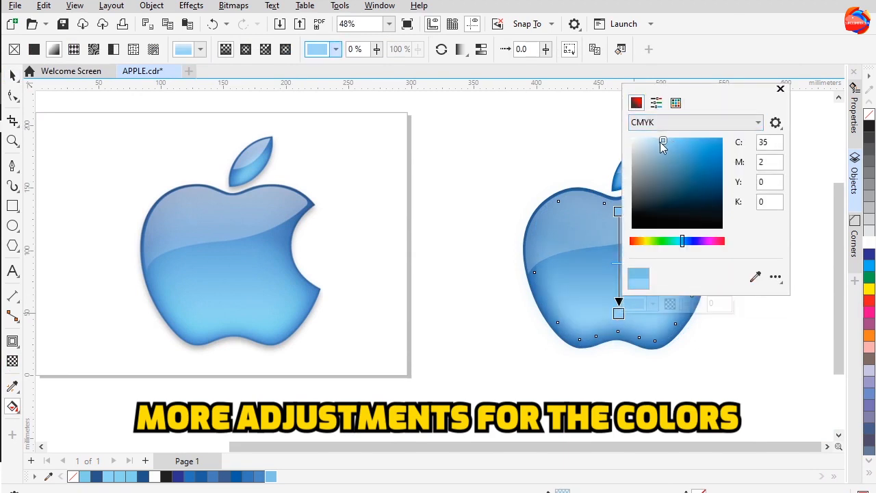
drag(682, 244, 679, 241)
drag(672, 142, 674, 140)
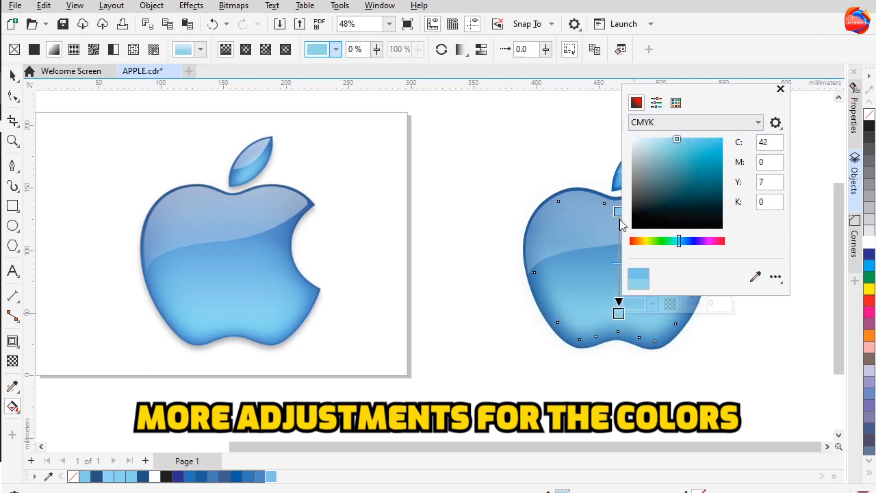
Set the apple body gradient's top node color to C50 M2 Y6 K0
click(619, 213)
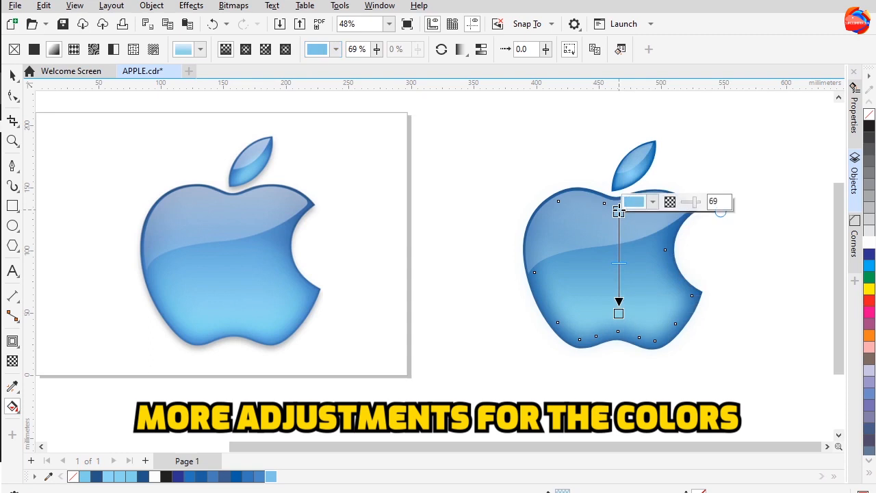
click(654, 203)
click(637, 230)
click(649, 253)
click(650, 263)
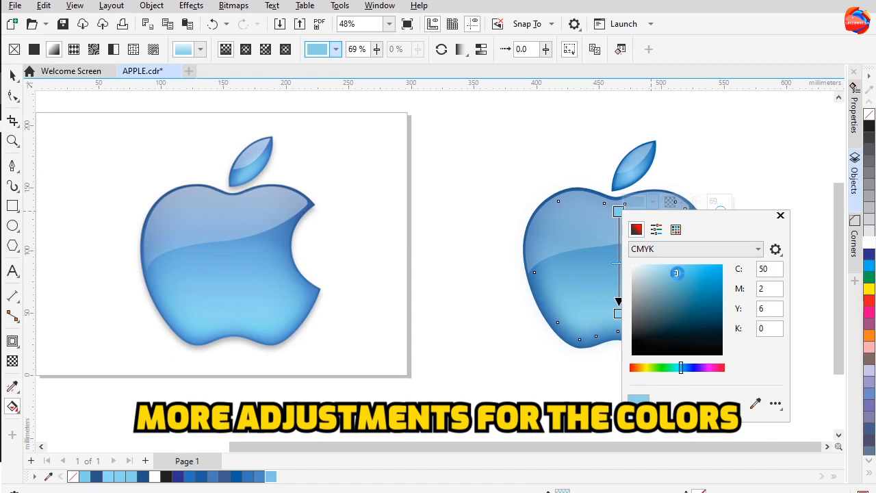
click(537, 286)
click(606, 194)
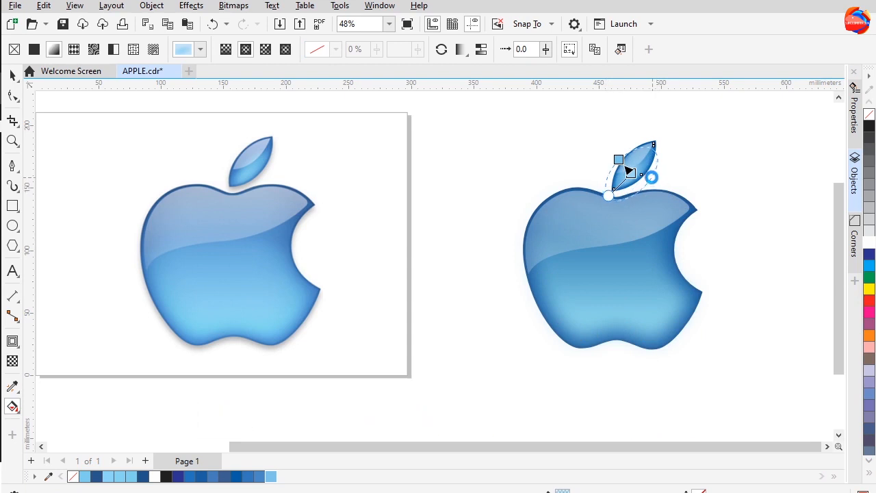
Select all parts of the traced logo and group them
click(468, 182)
scroll(468, 181, down, 1)
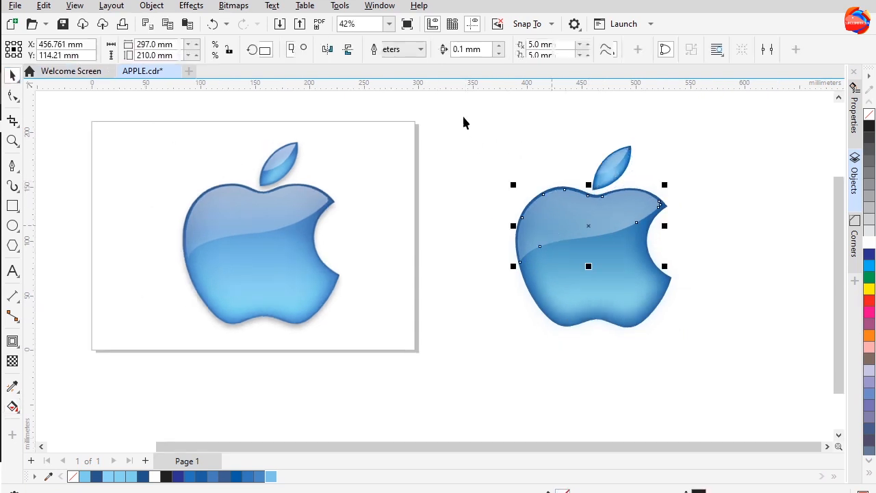
drag(464, 116, 722, 370)
key(g)
key(ctrl+g)
click(13, 76)
drag(458, 119, 741, 358)
click(152, 6)
mouse_move(236, 222)
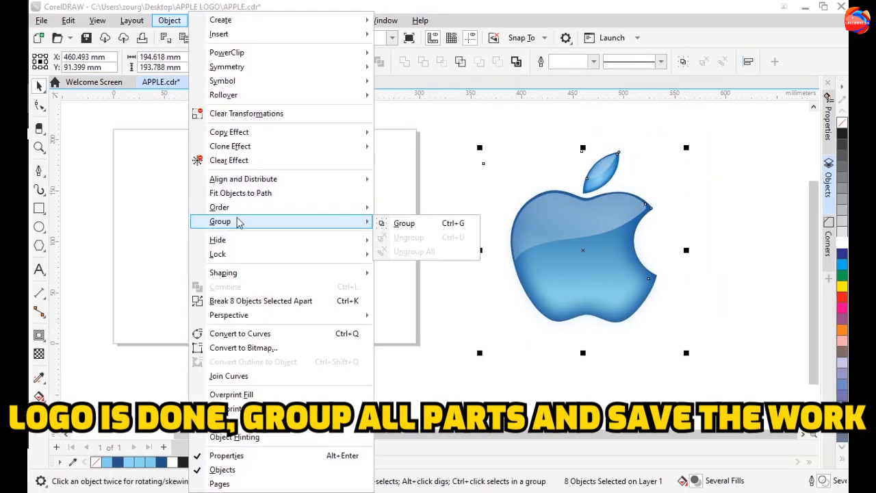
click(425, 223)
scroll(540, 232, down, 1)
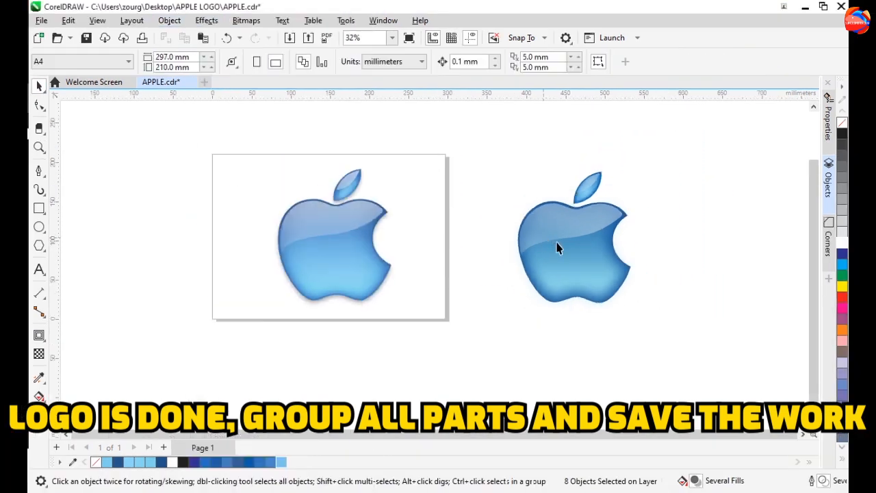
Unlock the original Apple bitmap and delete it
right_click(370, 245)
key(Escape)
right_click(344, 255)
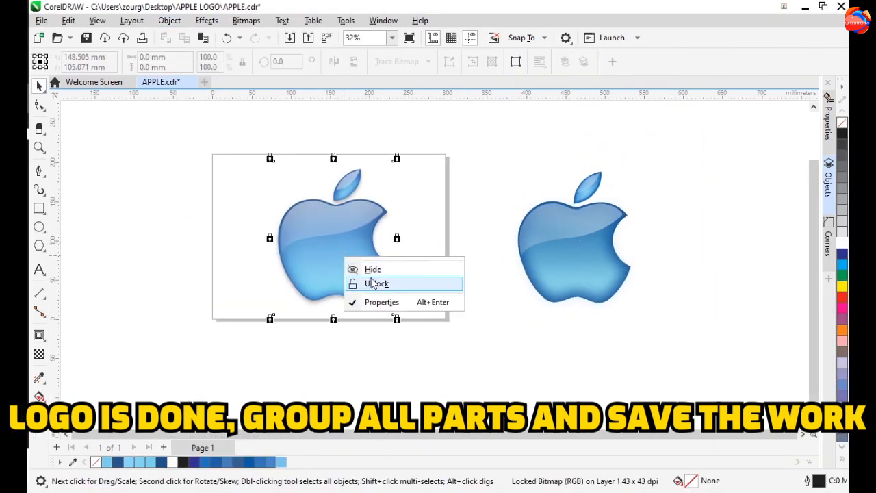
click(373, 284)
right_click(338, 264)
click(370, 227)
Move the grouped vector logo onto the page
drag(556, 264, 437, 269)
click(139, 265)
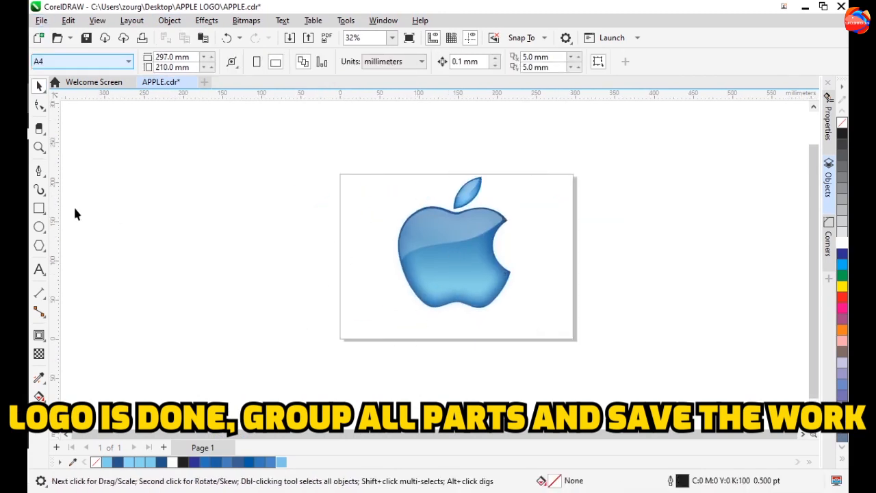
click(39, 269)
click(39, 84)
Save the drawing as APPLE2.cdr
click(42, 20)
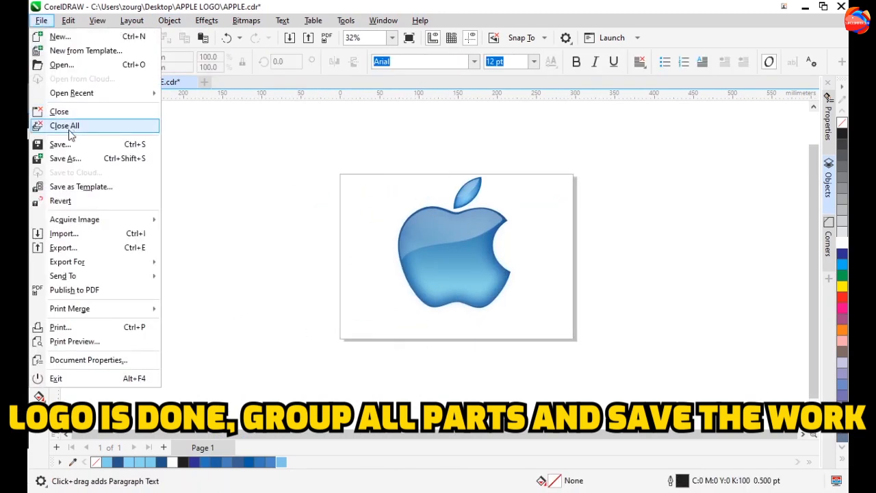
click(65, 158)
click(141, 220)
text(2.cdr)
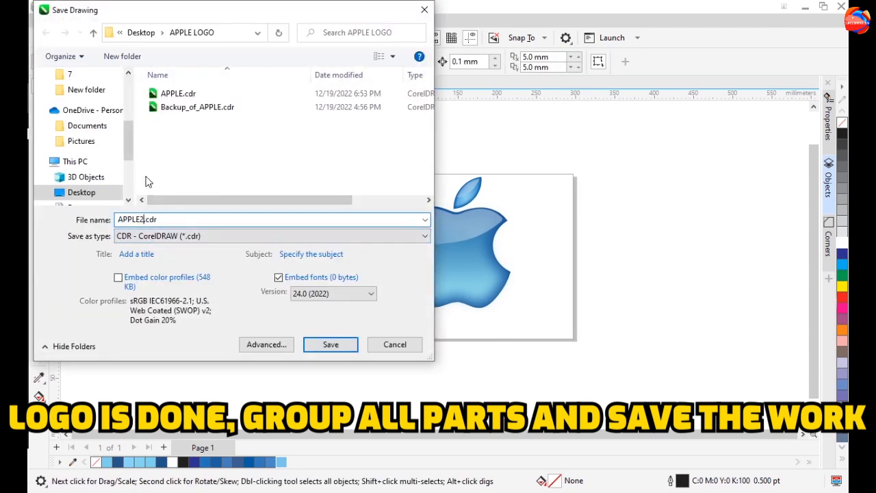